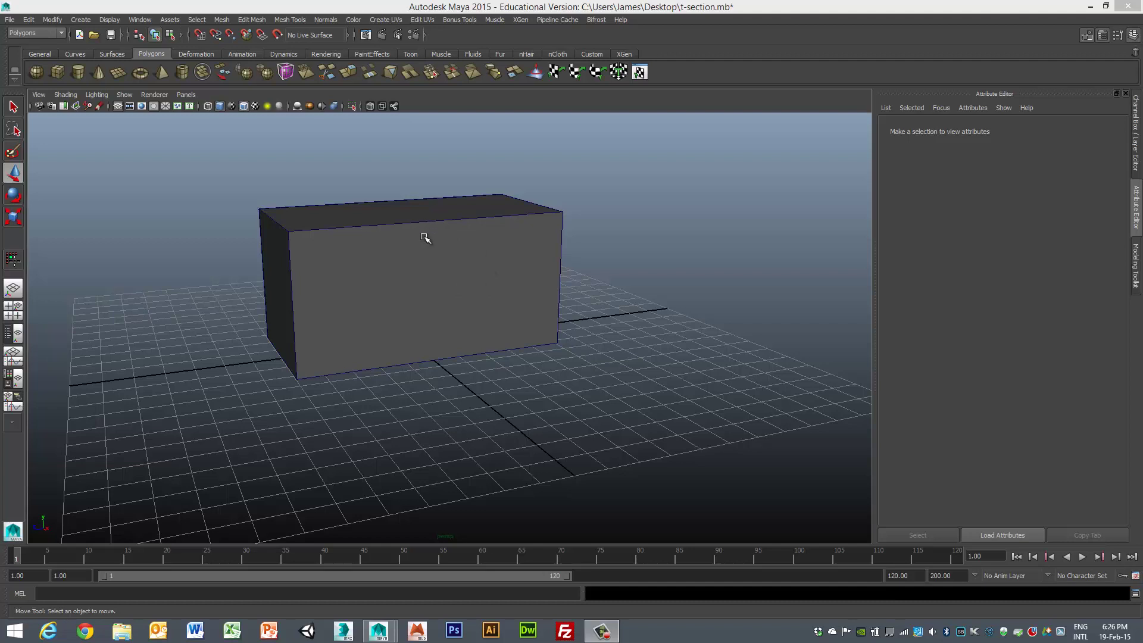
Step: Duplicate the box and shrink the copy uniformly inside the original
click(425, 237)
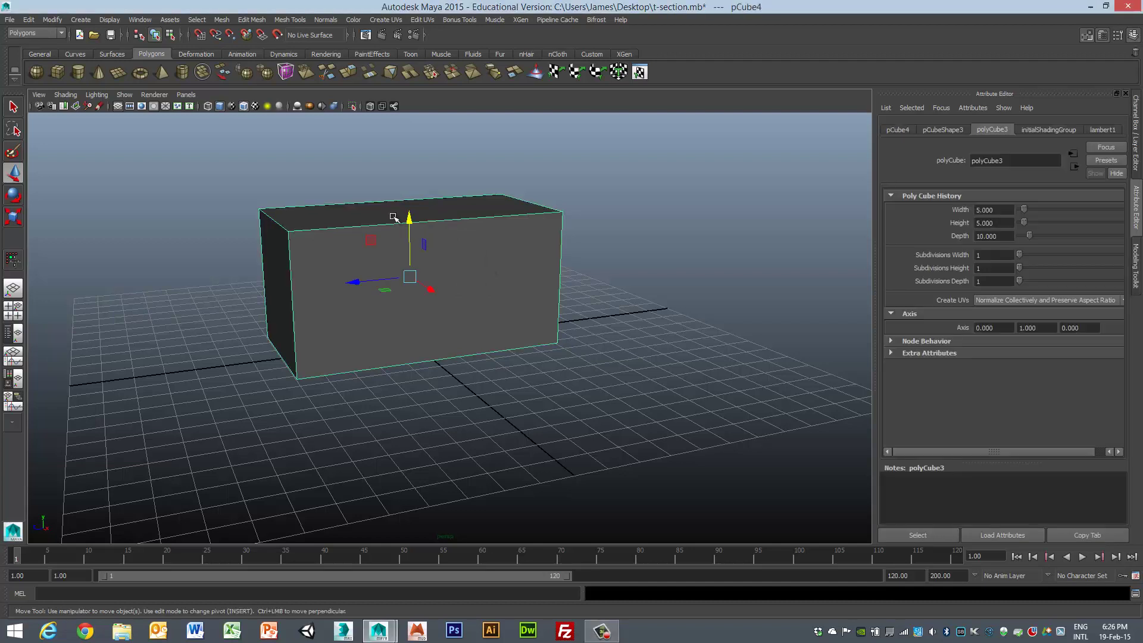
click(29, 19)
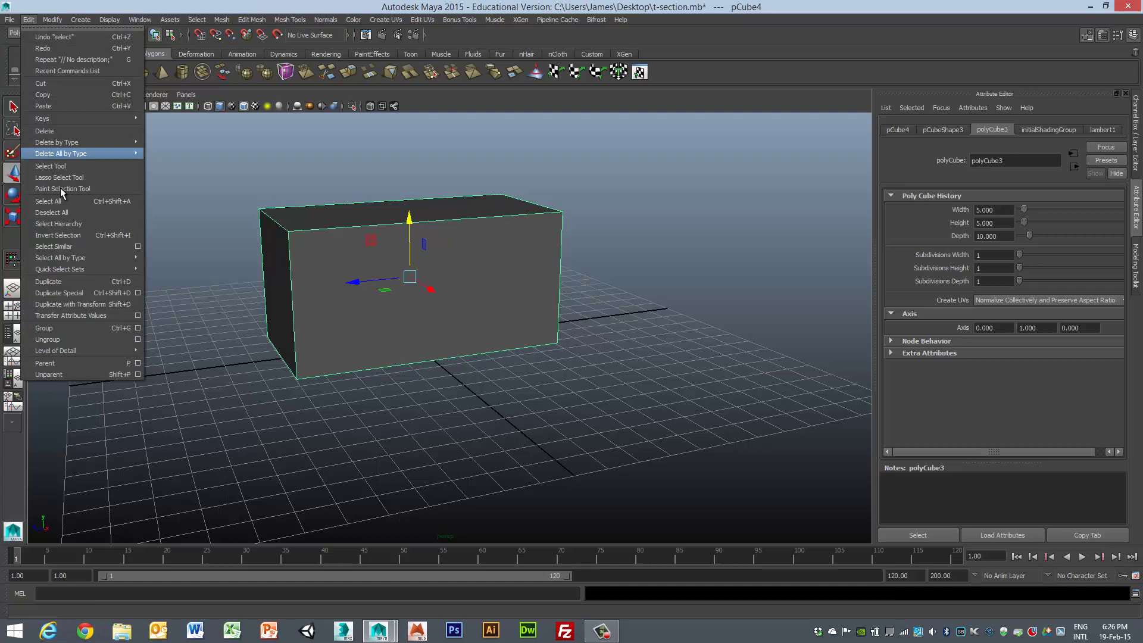
click(69, 284)
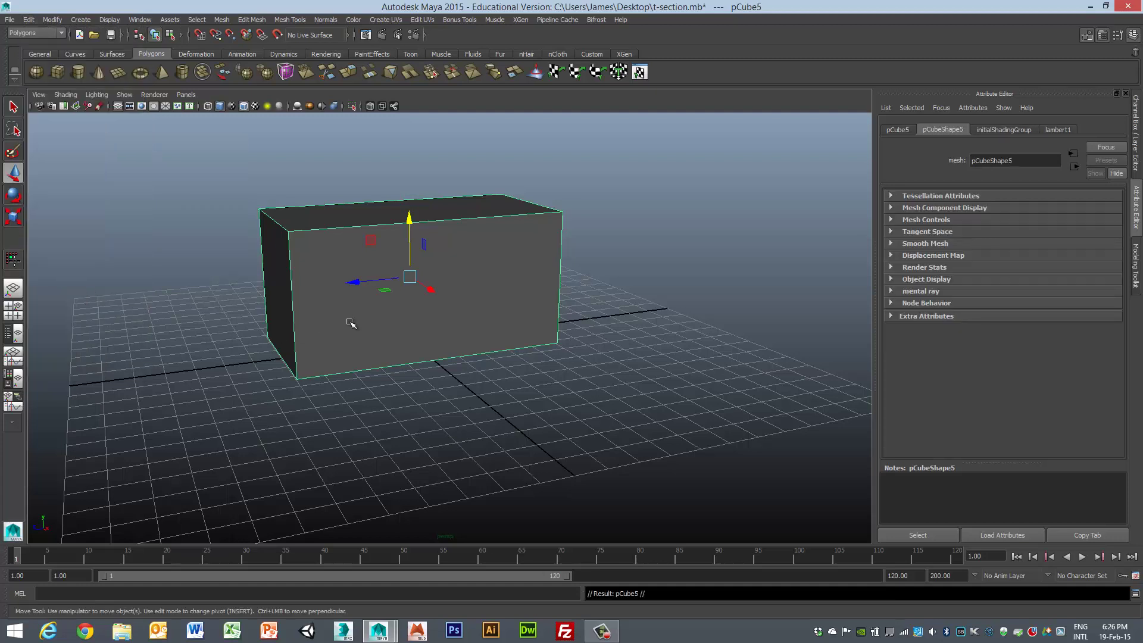
key(r)
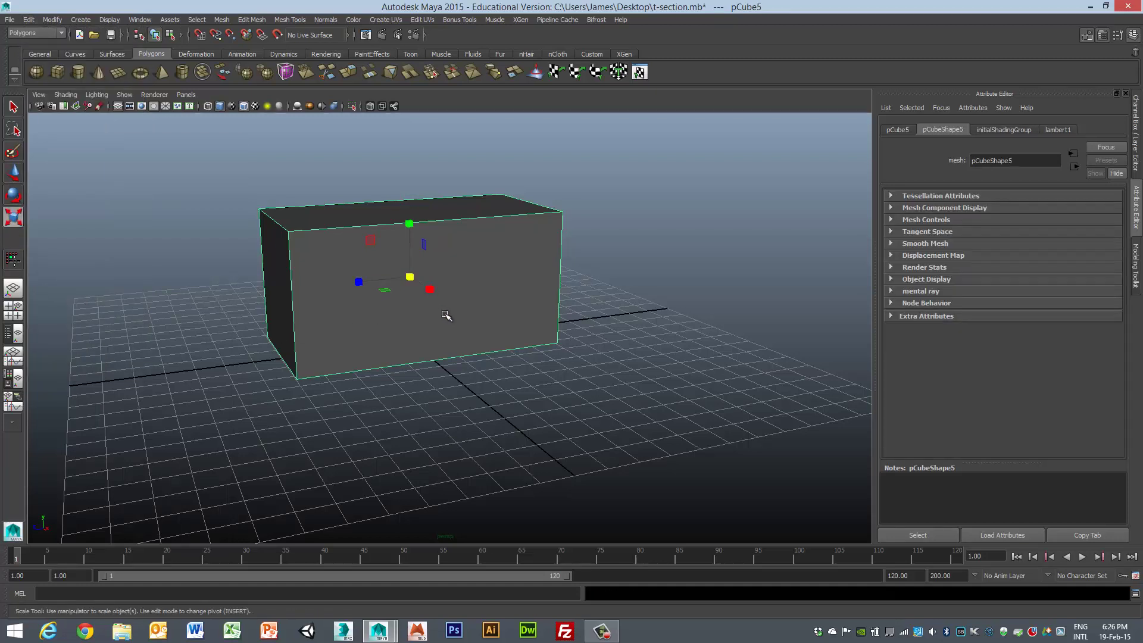
click(410, 277)
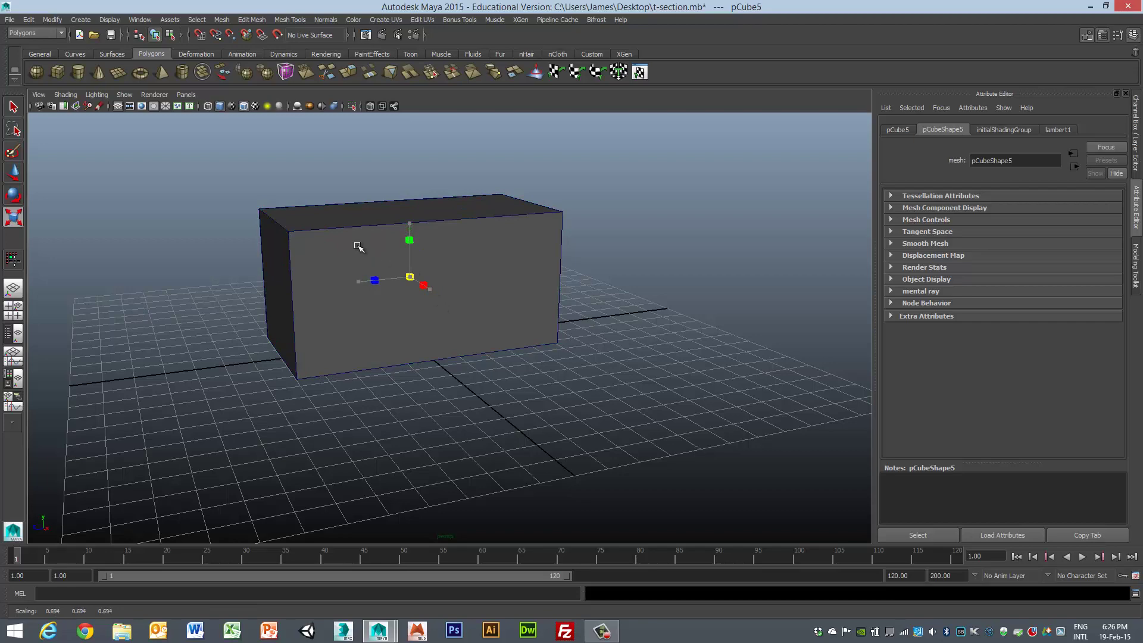
drag(359, 247, 360, 244)
Step: In wireframe, stretch the copy along X and slide it so it pokes out one end
key(4)
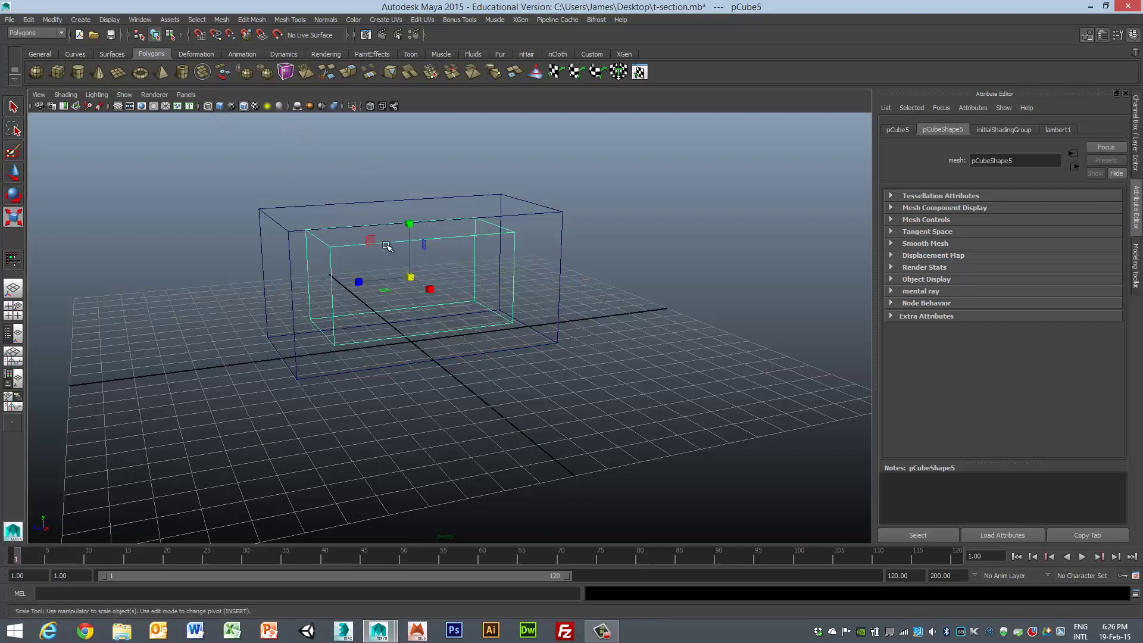
alt+drag(597, 345, 649, 421)
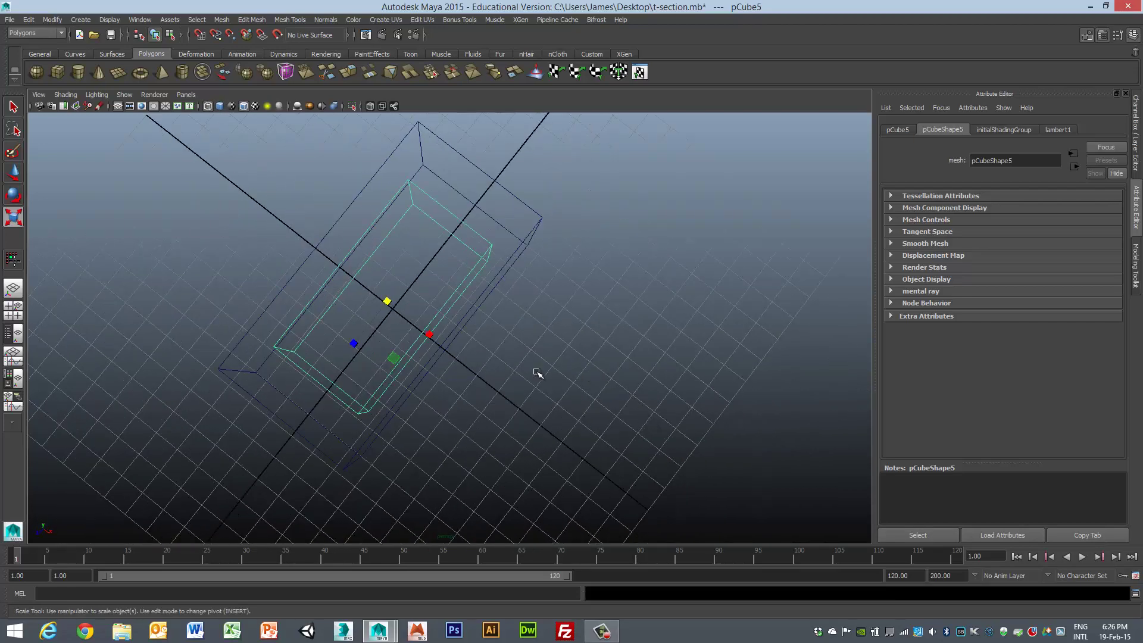
drag(429, 334, 515, 411)
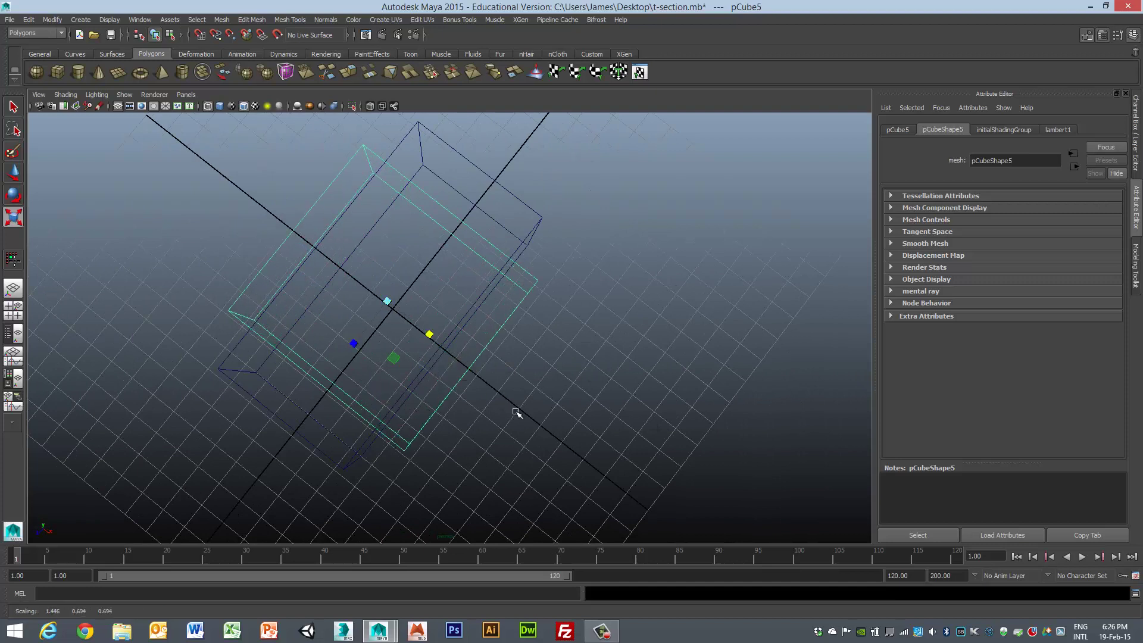
key(w)
drag(440, 352, 493, 383)
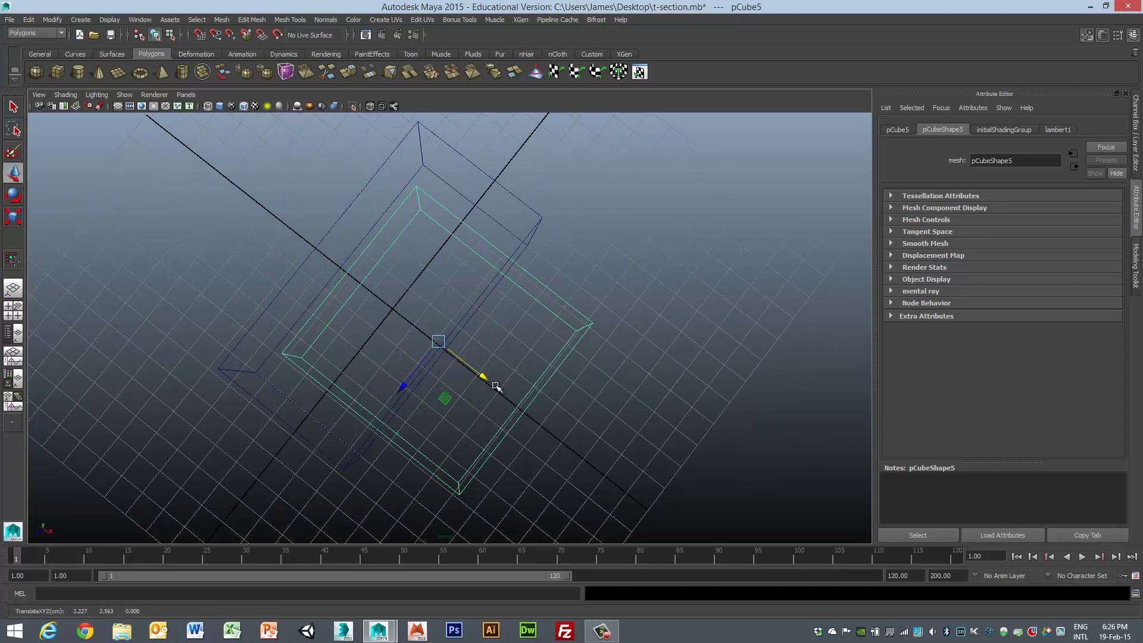
Step: Inspect how the boxes overlap in a maximized wireframe front view
key(space)
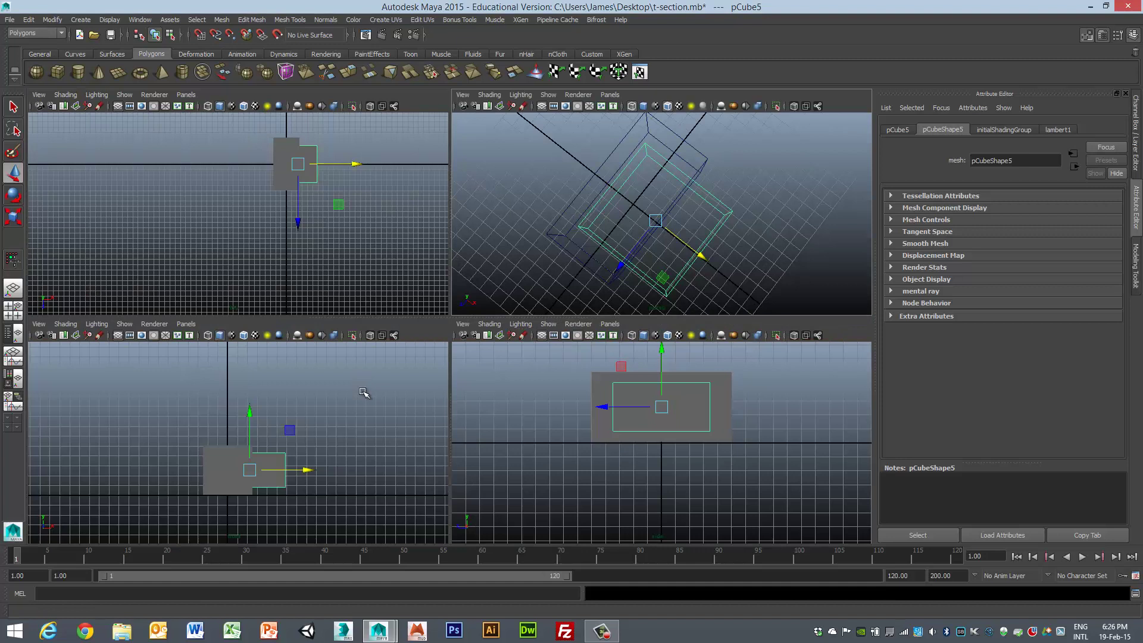
click(548, 433)
key(space)
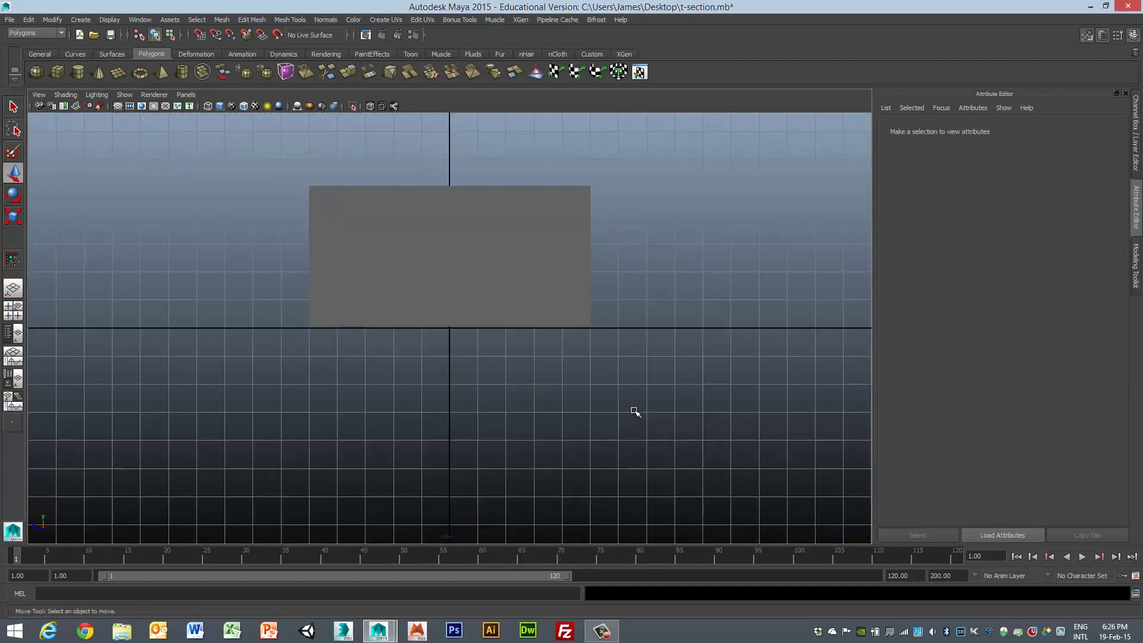
click(208, 106)
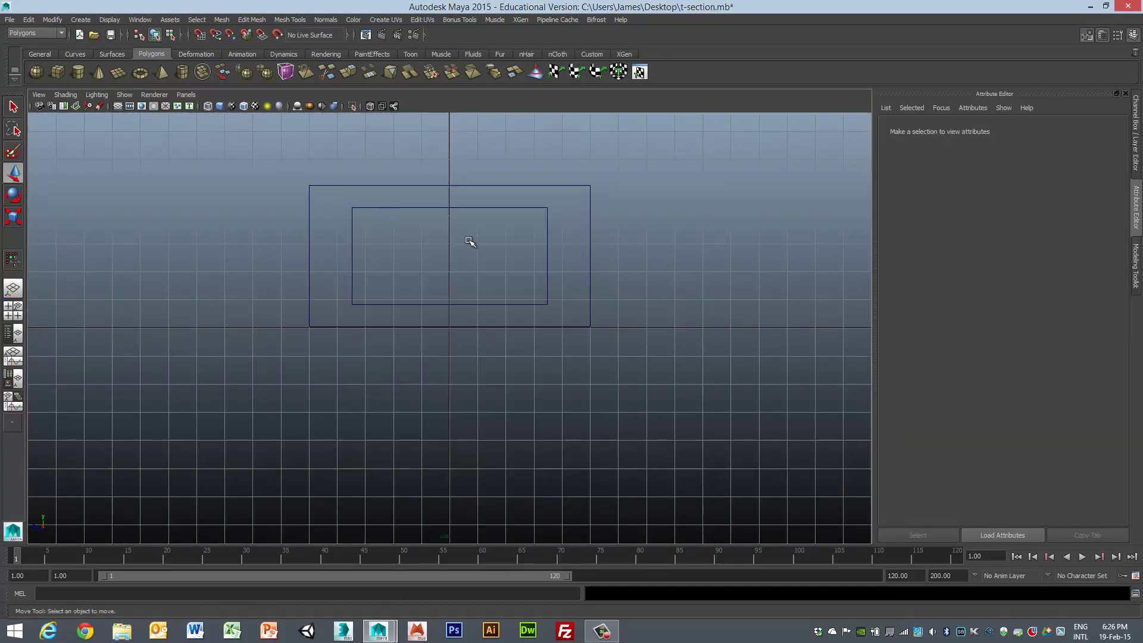
click(468, 208)
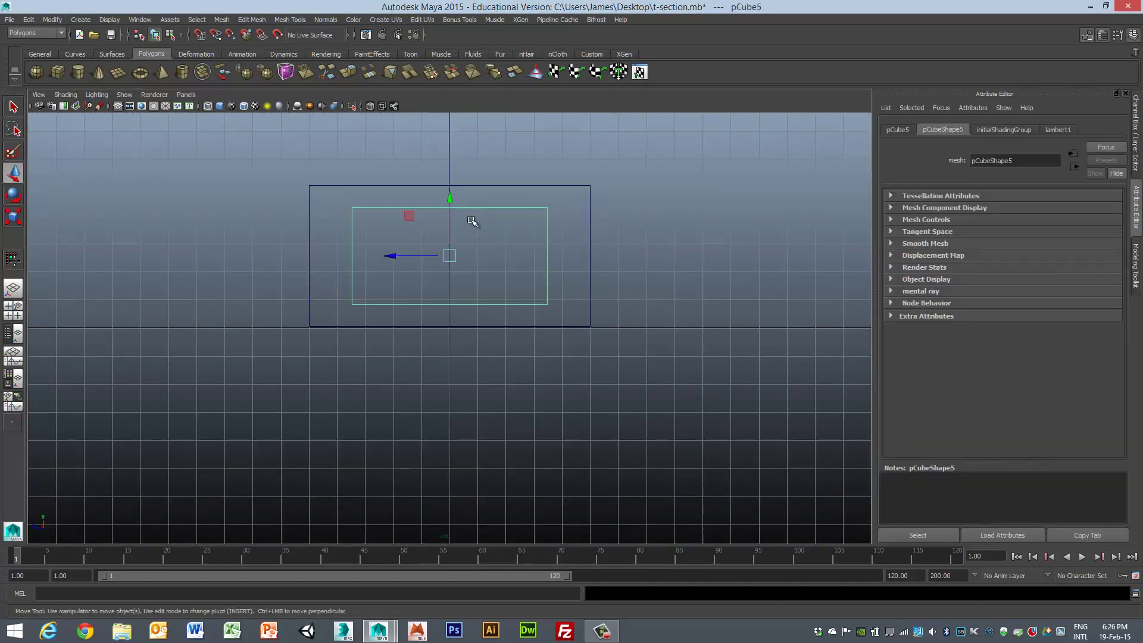
click(633, 314)
key(space)
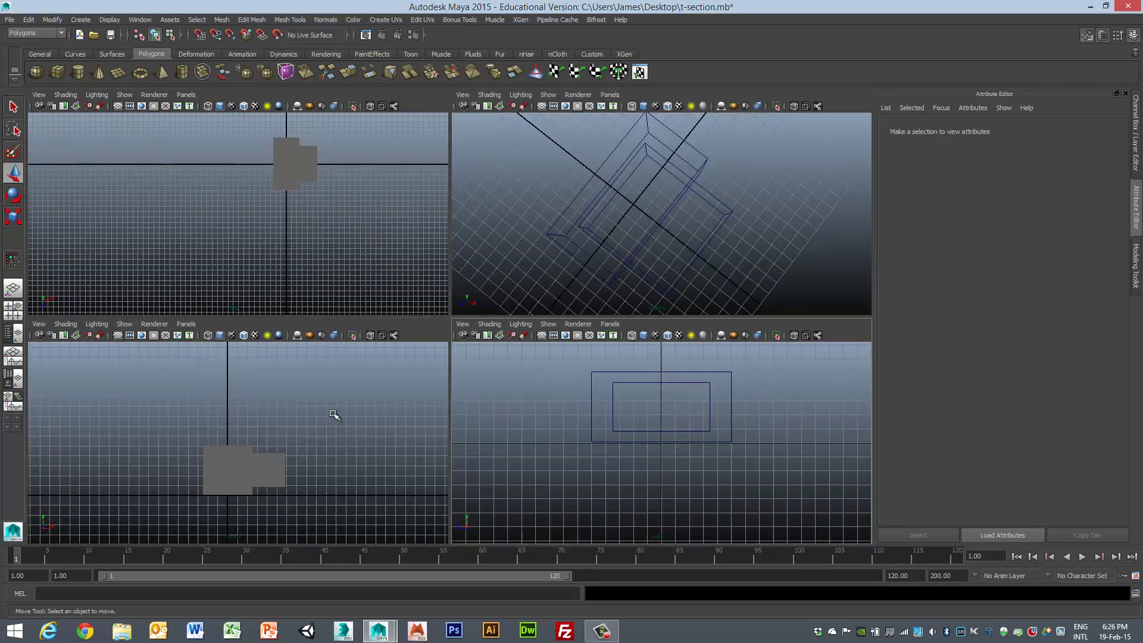
Step: Check the wireframe side view, then return to a smooth-shaded maximized perspective view
key(space)
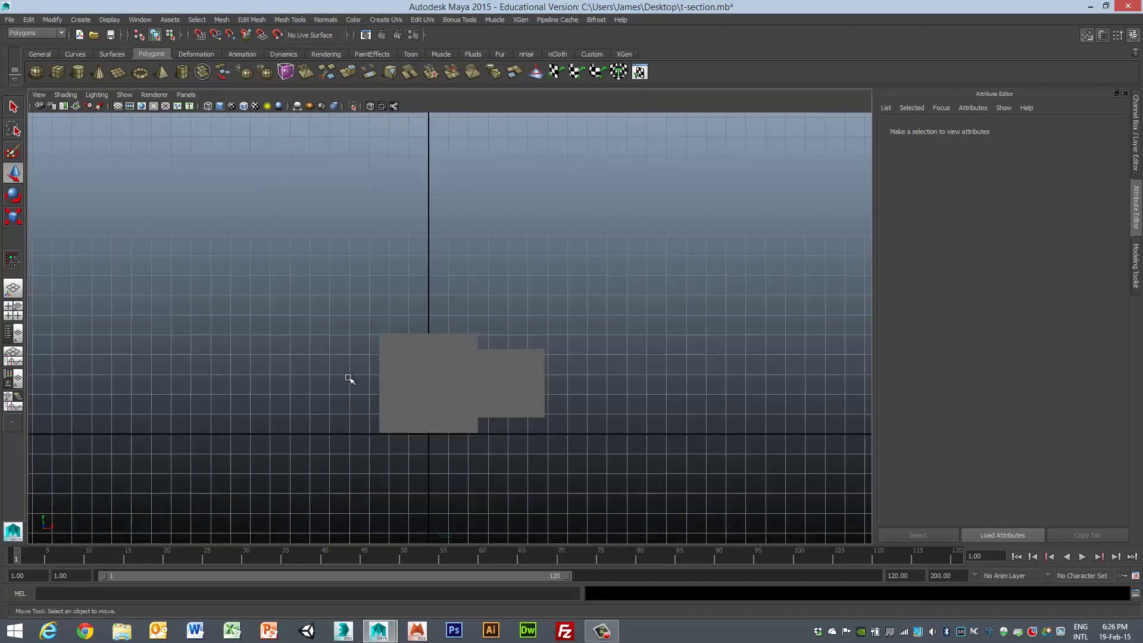
click(208, 107)
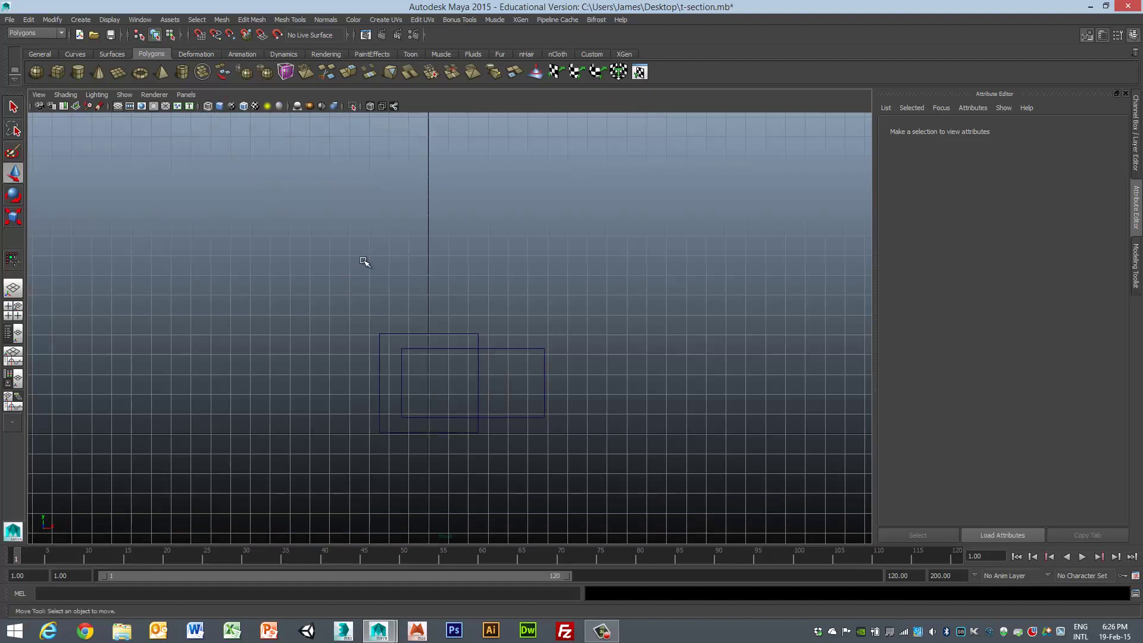
key(space)
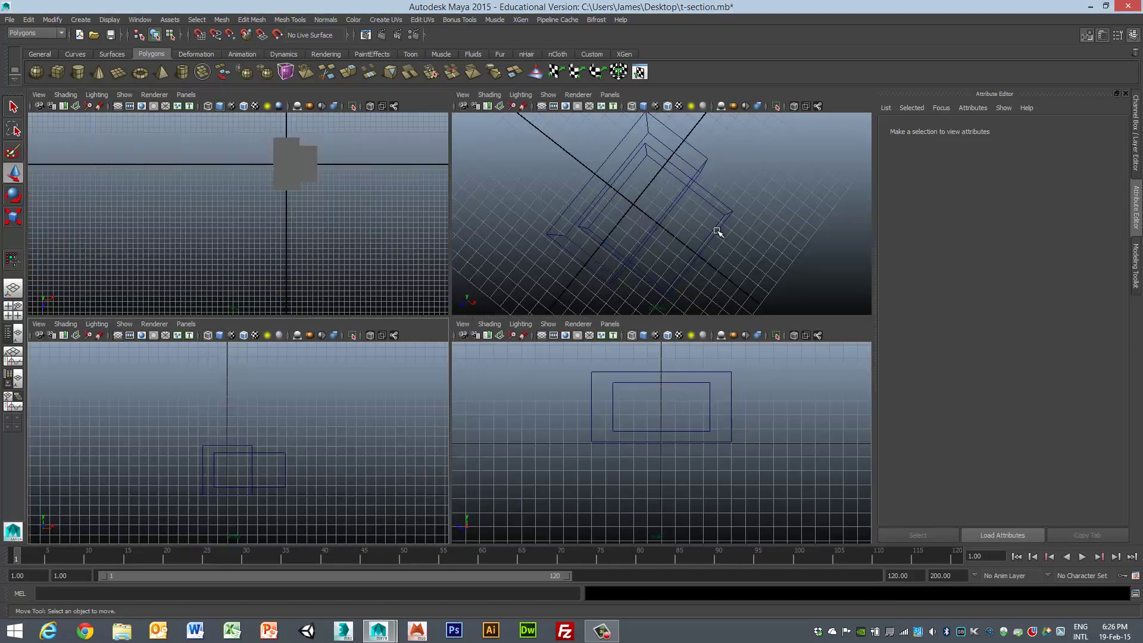
key(space)
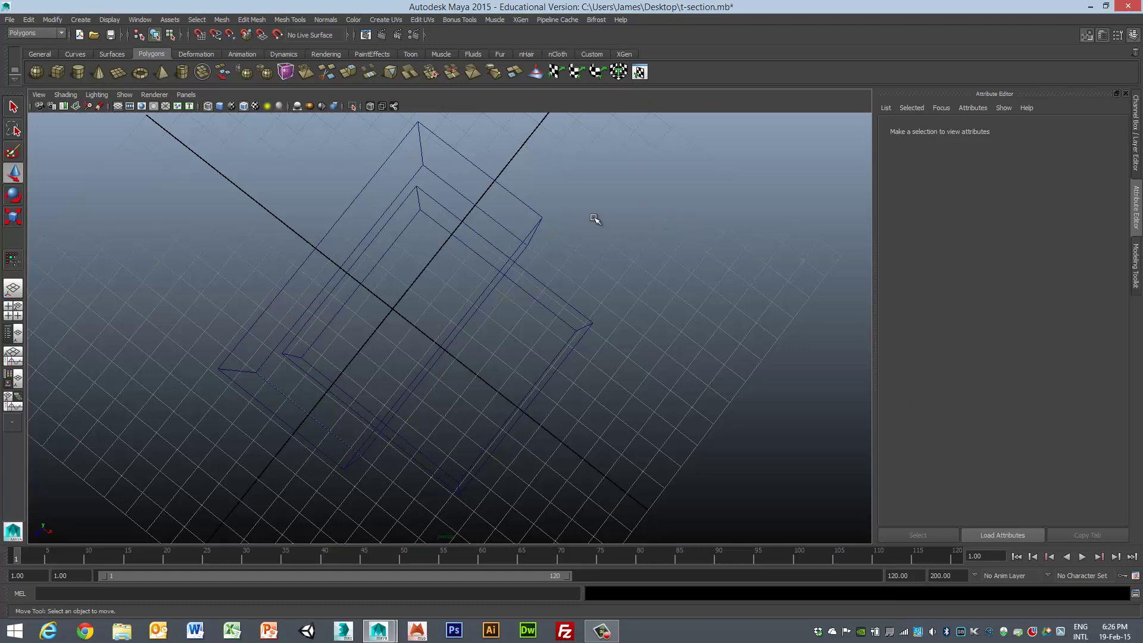
click(221, 106)
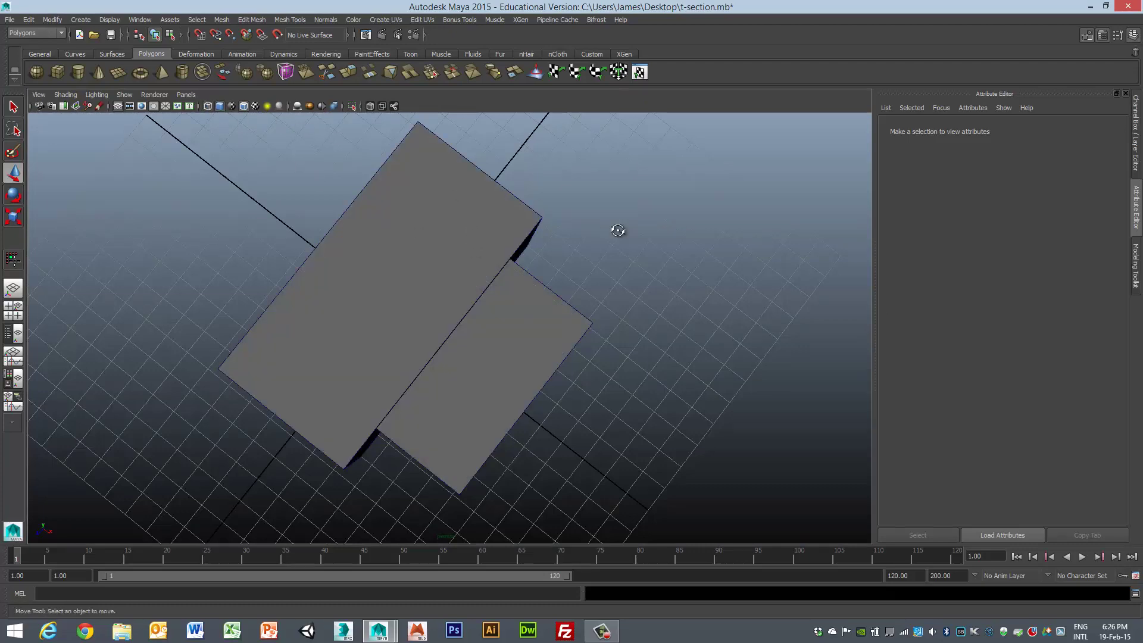
Step: Squash the protruding box pCube5 vertically to a Y scale of about 0.6
mouse_move(620, 230)
alt+mouse_down()
mouse_move(580, 171)
mouse_move(584, 149)
alt+mouse_up()
drag(331, 214, 421, 248)
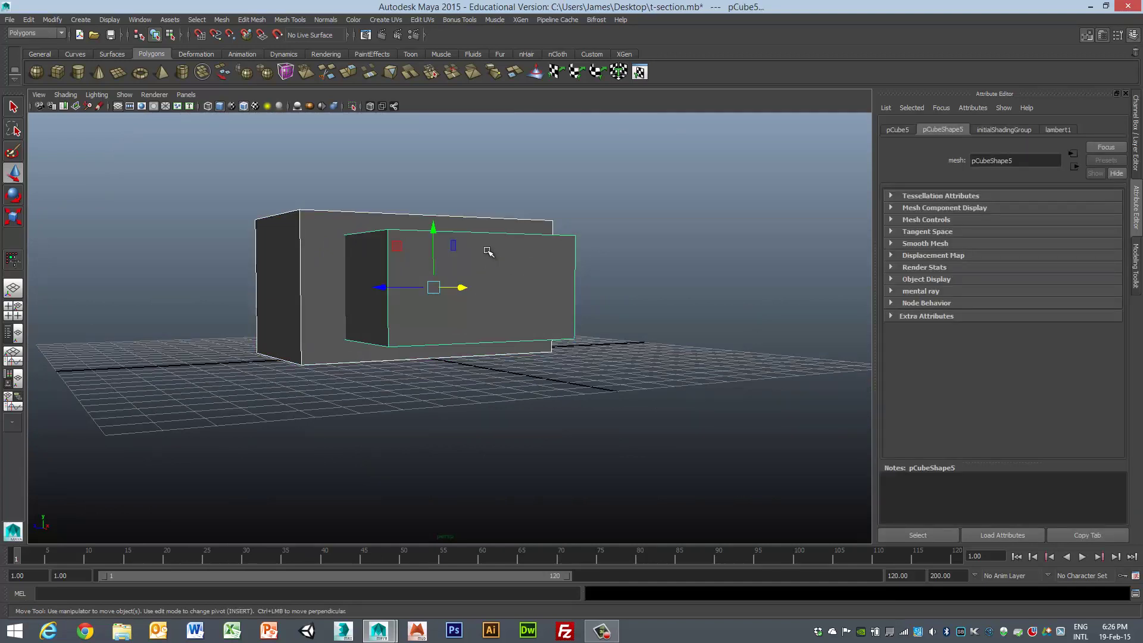
key(r)
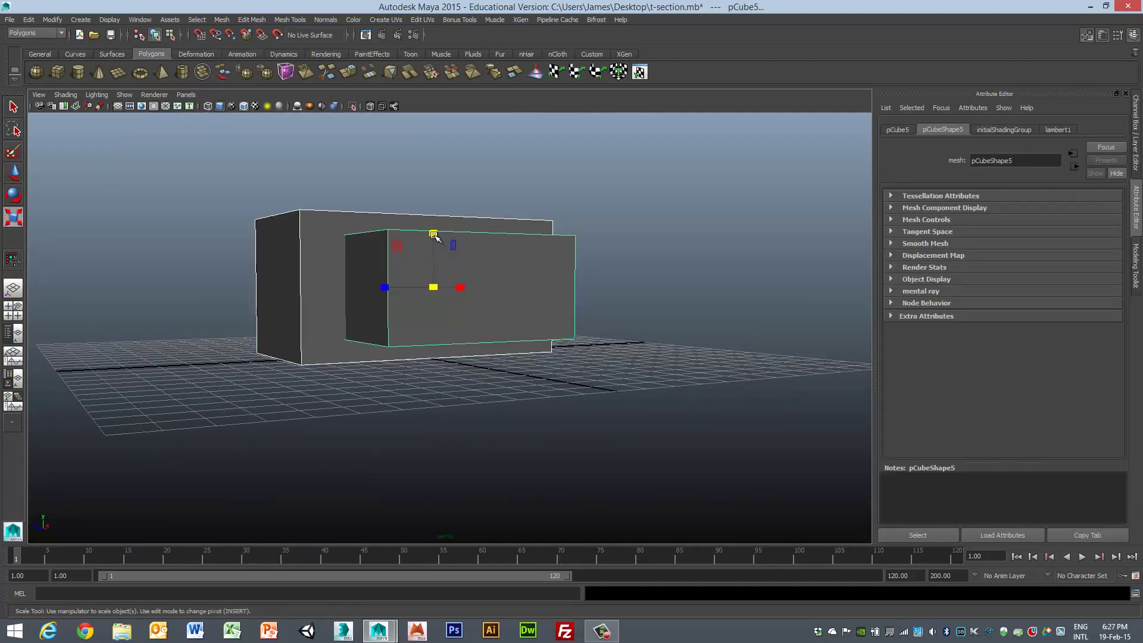
drag(435, 236, 434, 236)
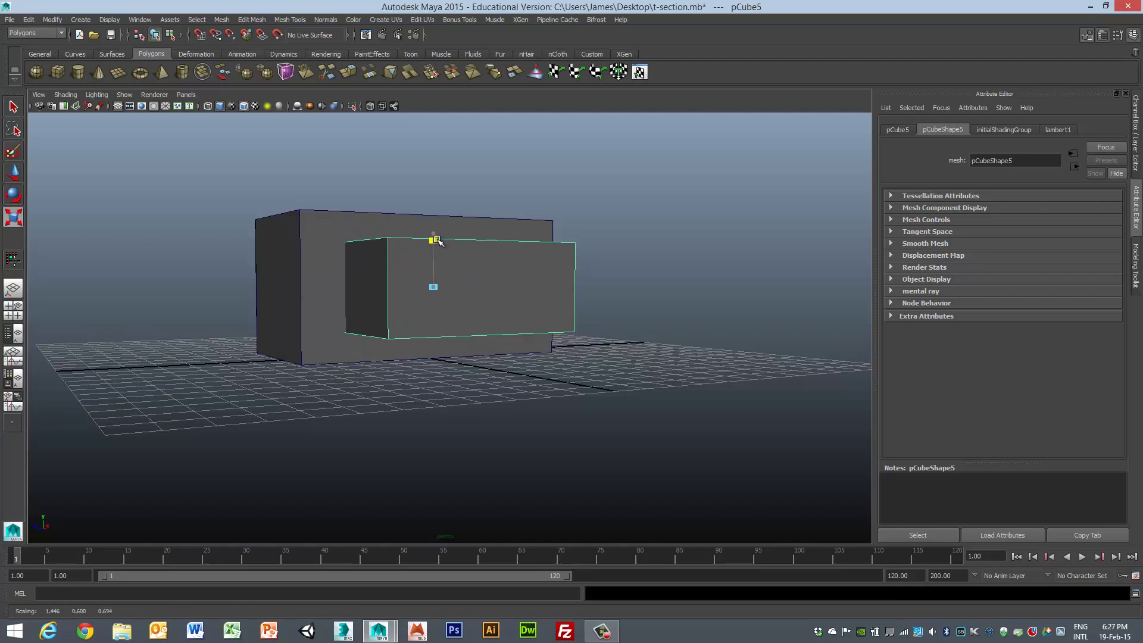
mouse_move(592, 280)
alt+mouse_down()
mouse_move(534, 286)
mouse_move(582, 294)
mouse_move(434, 244)
mouse_move(434, 219)
mouse_move(602, 281)
alt+mouse_up()
key(w)
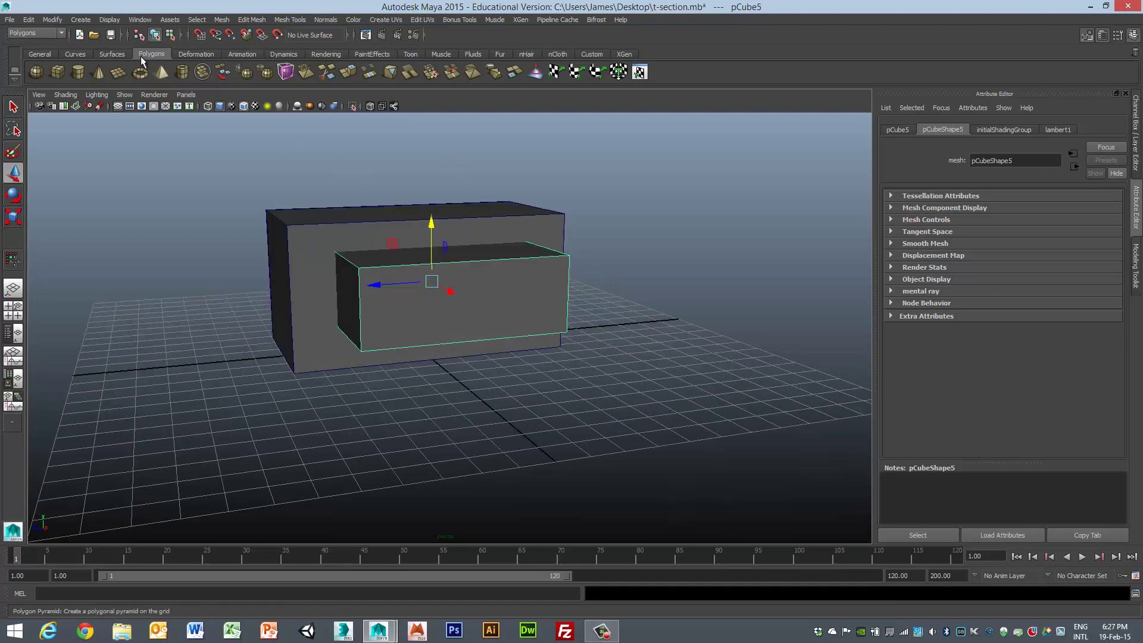
Step: Duplicate the squashed box as pCube6 and move it straight down beneath the main box
click(29, 19)
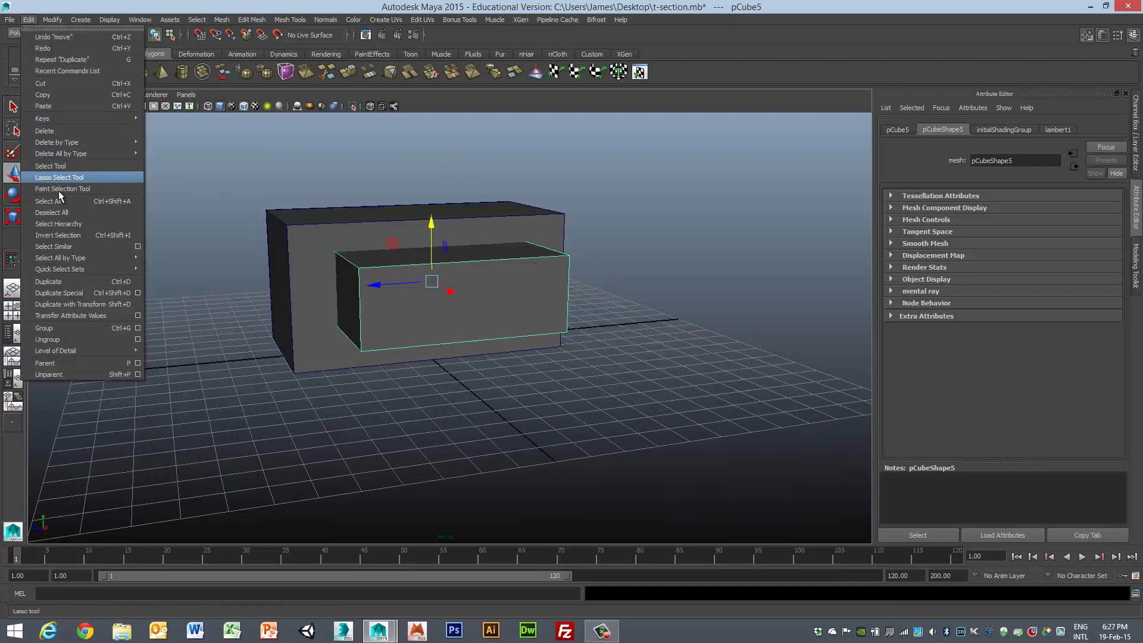
click(49, 282)
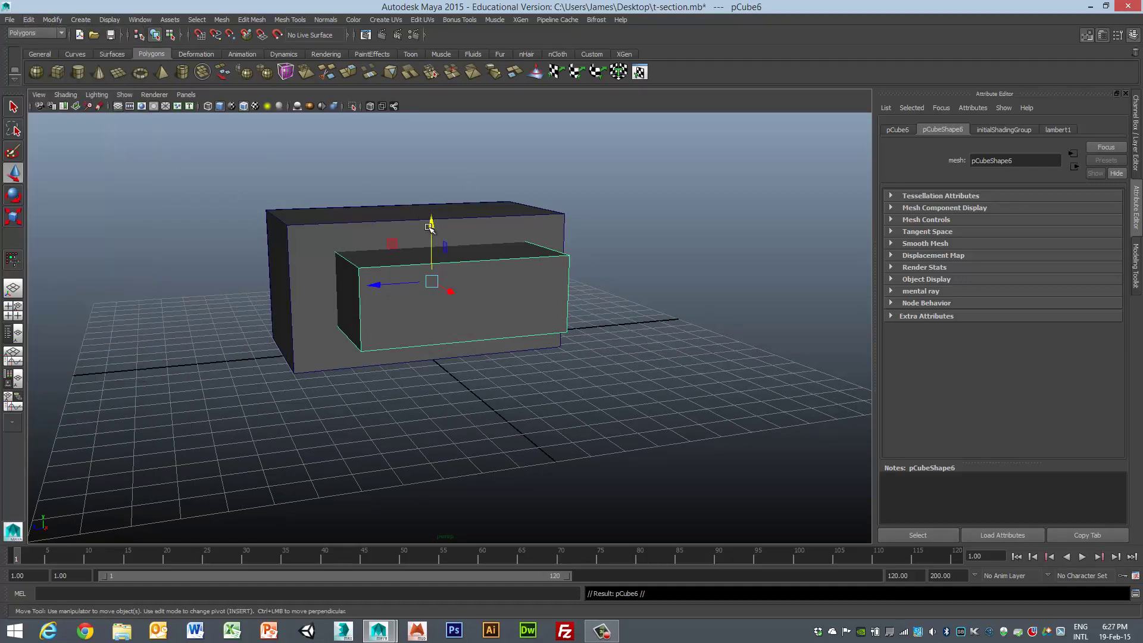
drag(432, 223, 433, 312)
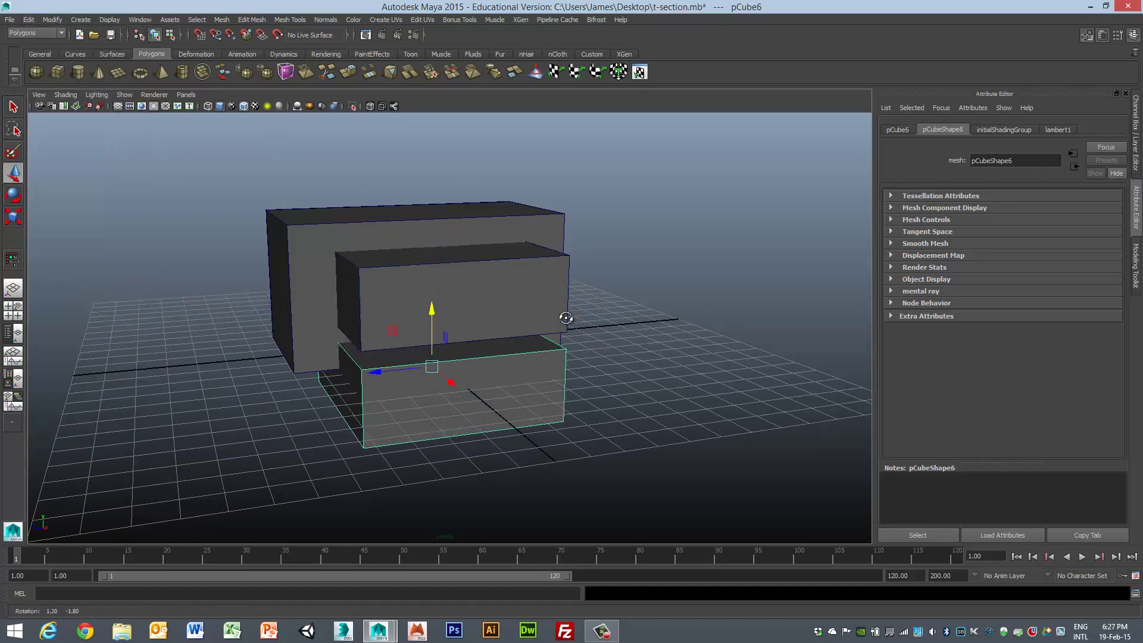
alt+drag(567, 319, 587, 317)
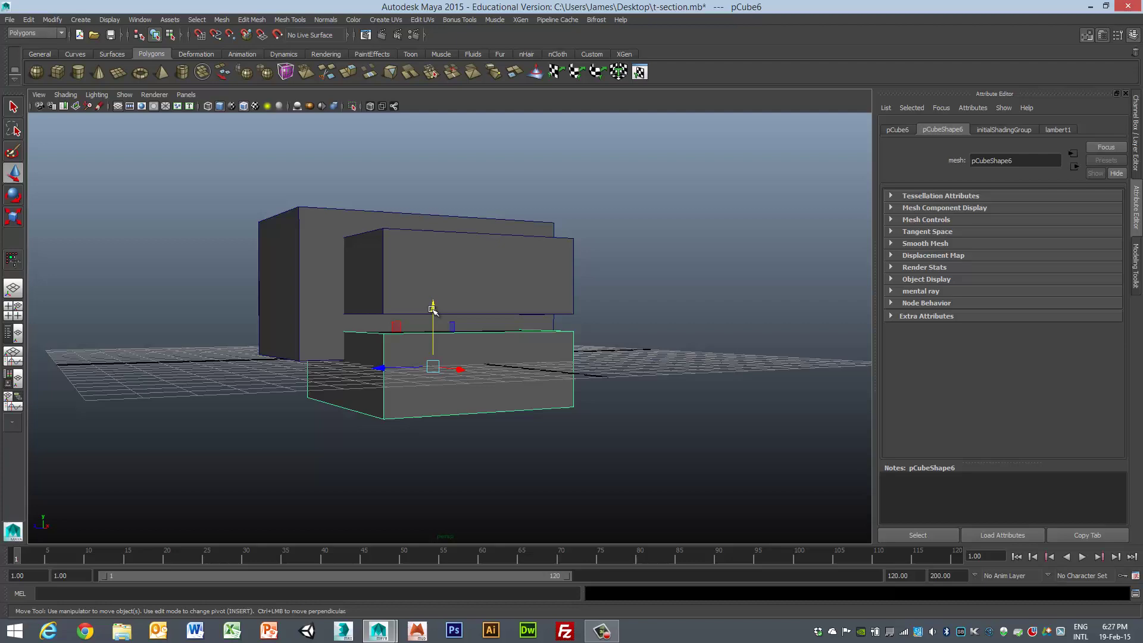
drag(434, 311, 618, 347)
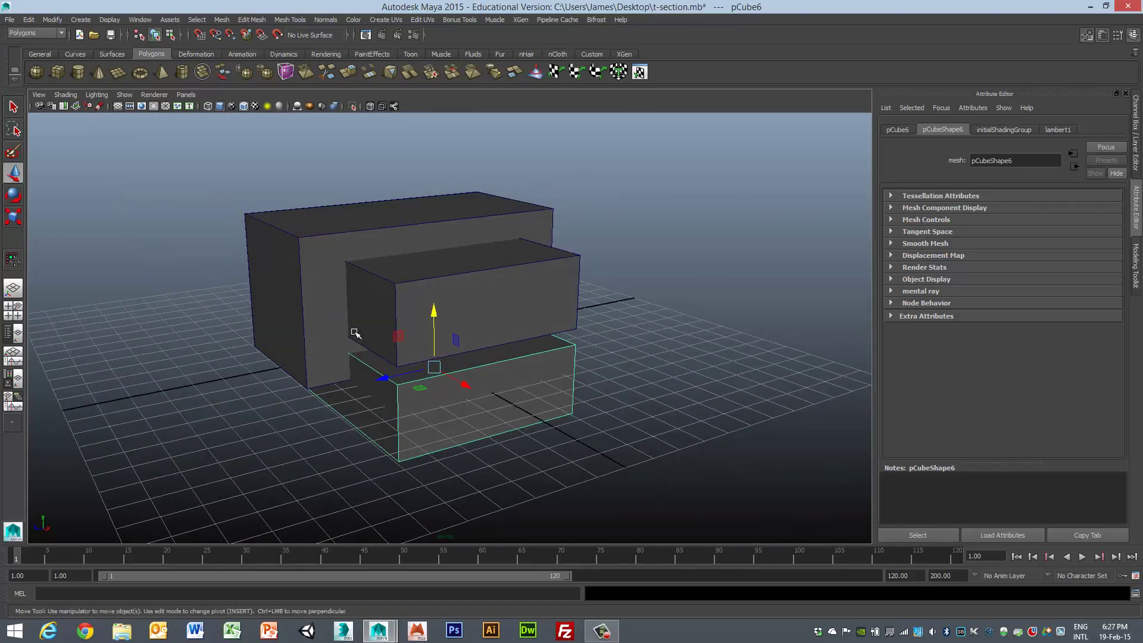
Step: Boolean-difference the middle box from the large back box to carve a rectangular compartment
click(428, 224)
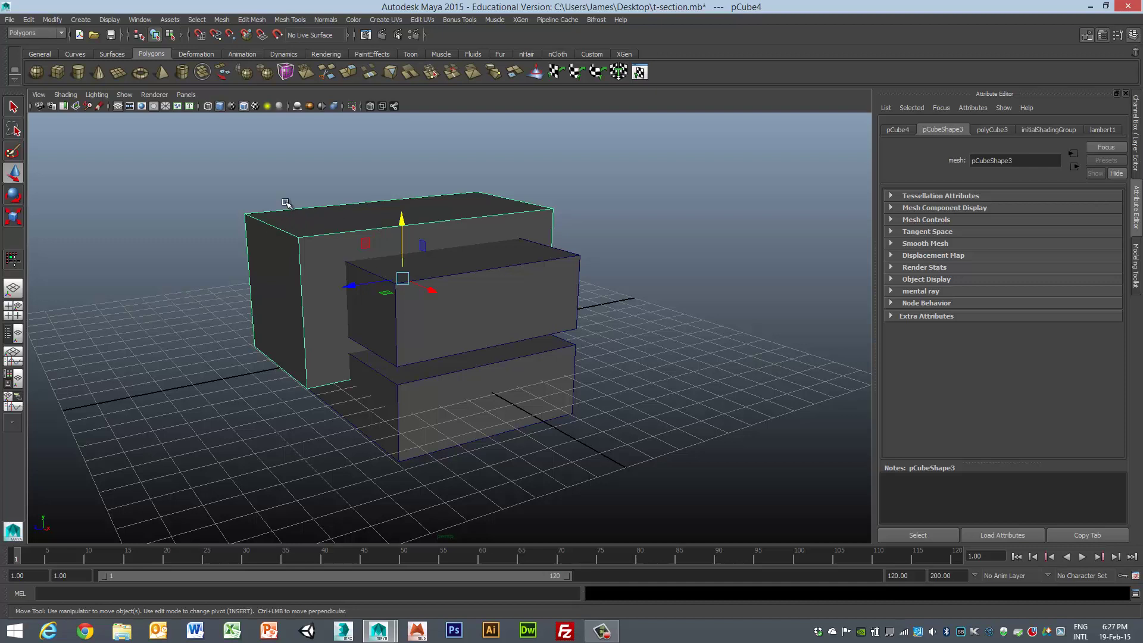
click(463, 294)
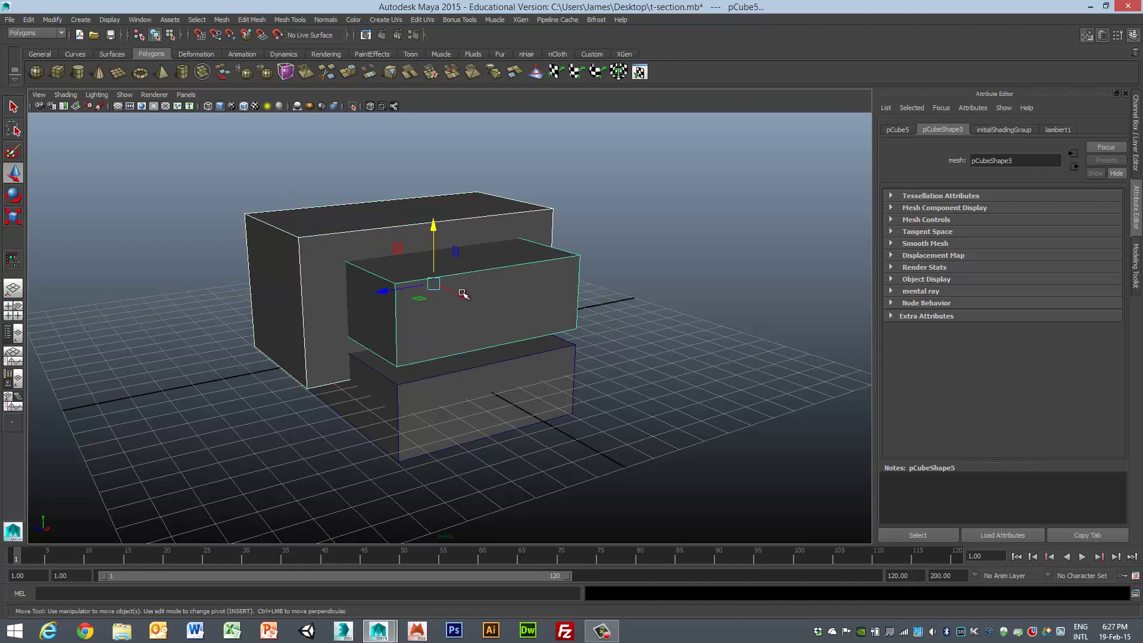
click(222, 19)
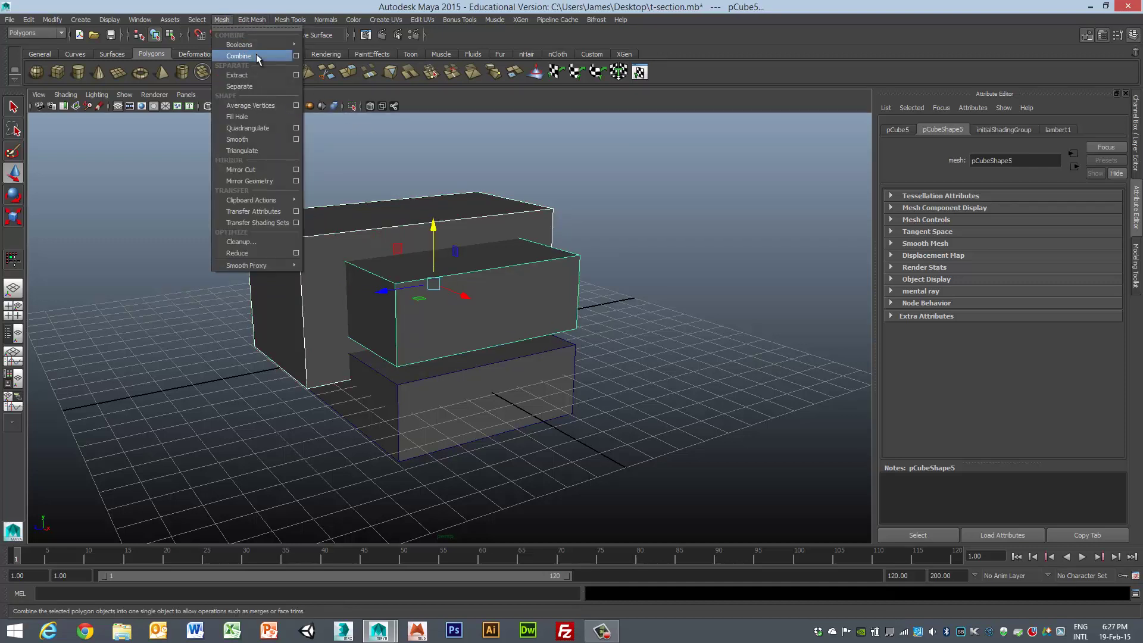
mouse_move(263, 46)
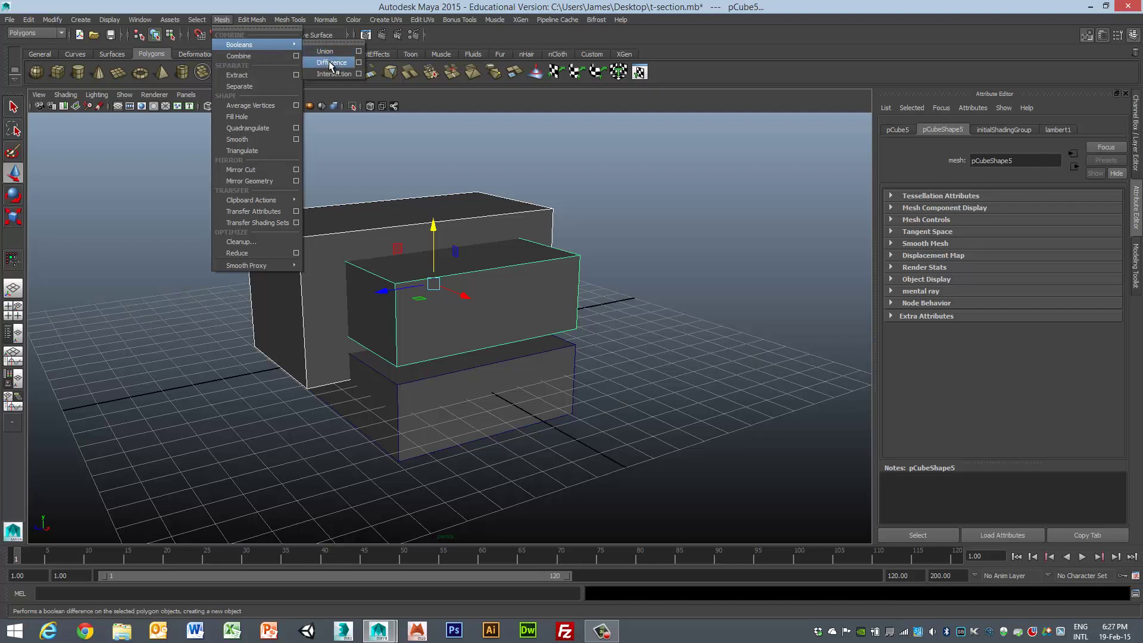
click(332, 63)
click(589, 283)
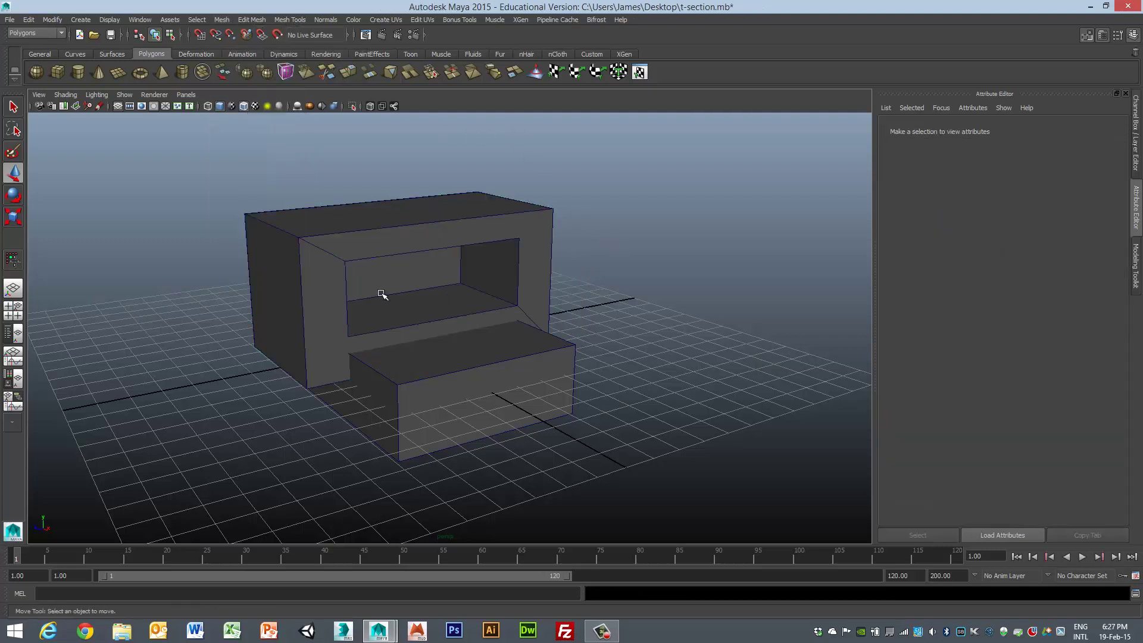
Step: Boolean-difference the low front box from the cabinet to cut a slot between the legs
click(321, 296)
click(464, 378)
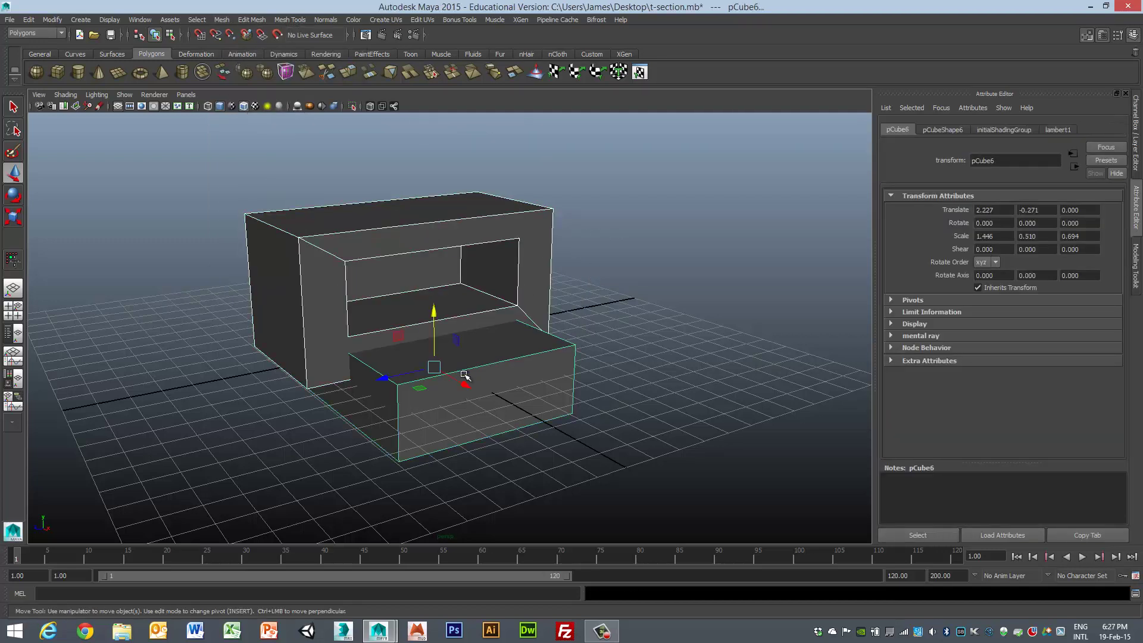
click(222, 19)
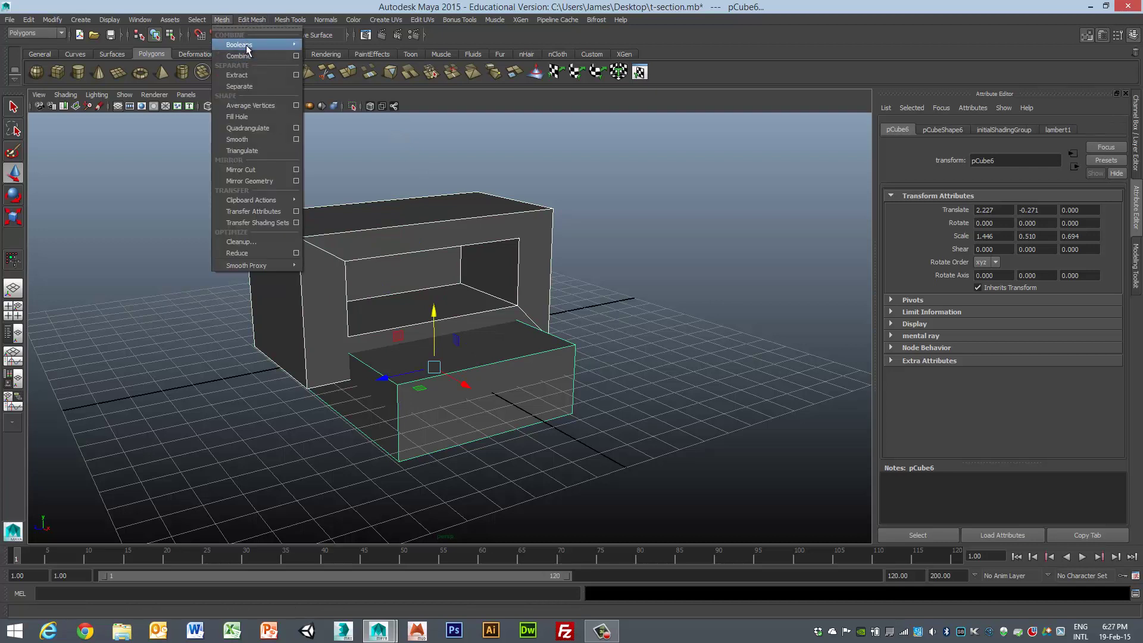
mouse_move(298, 44)
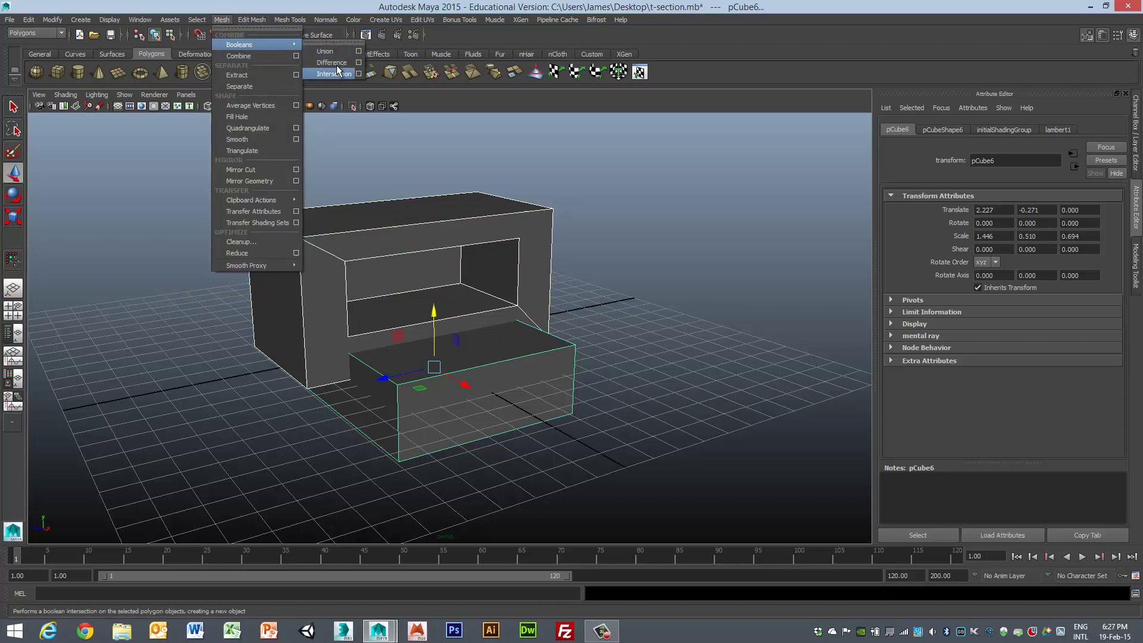
click(337, 65)
click(608, 266)
alt+drag(646, 298, 578, 293)
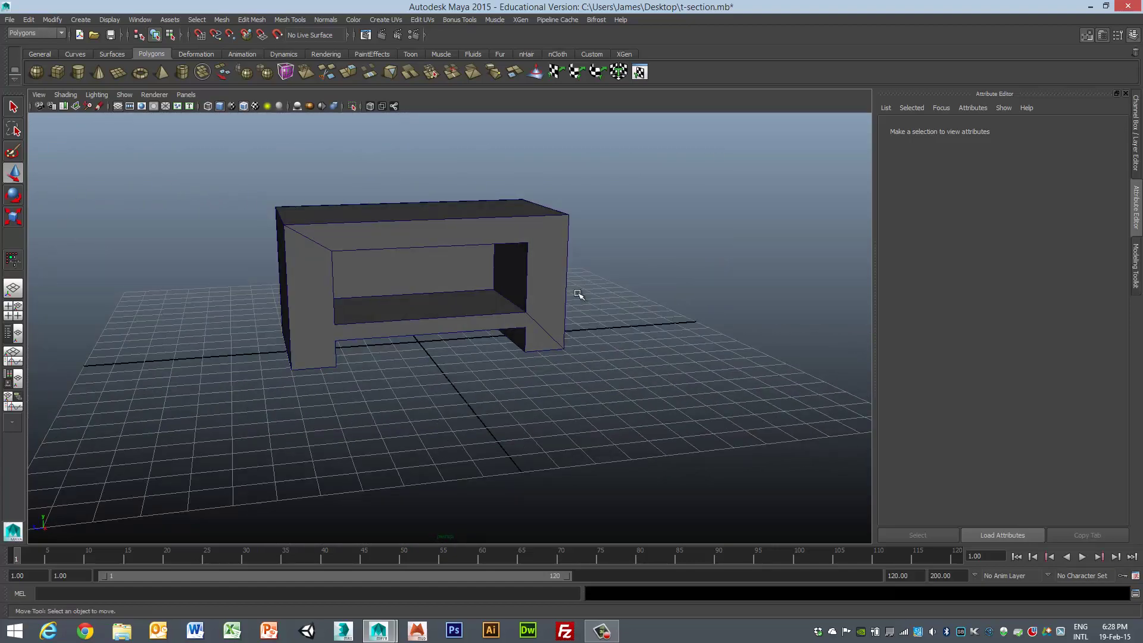
click(557, 299)
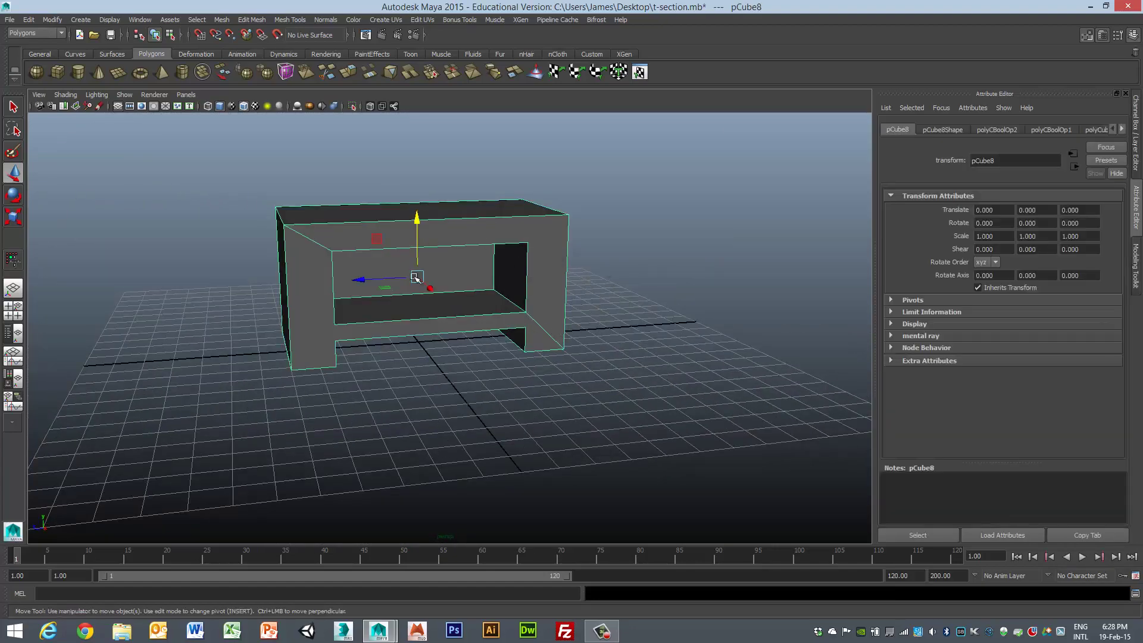
scroll(512, 318, up, 2)
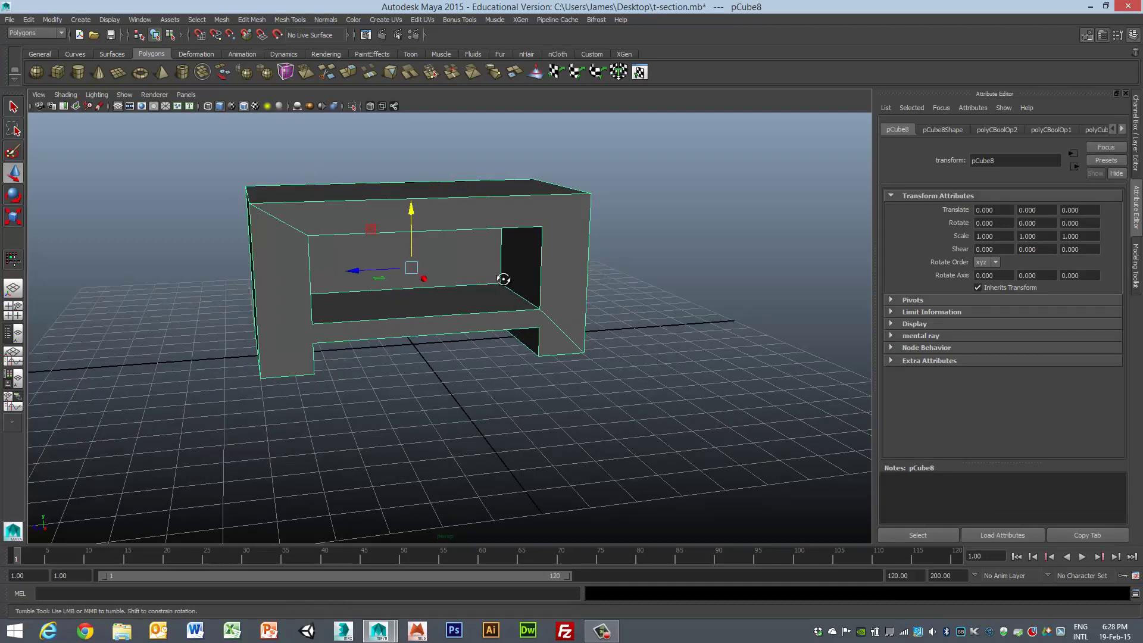
alt+drag(502, 276, 484, 310)
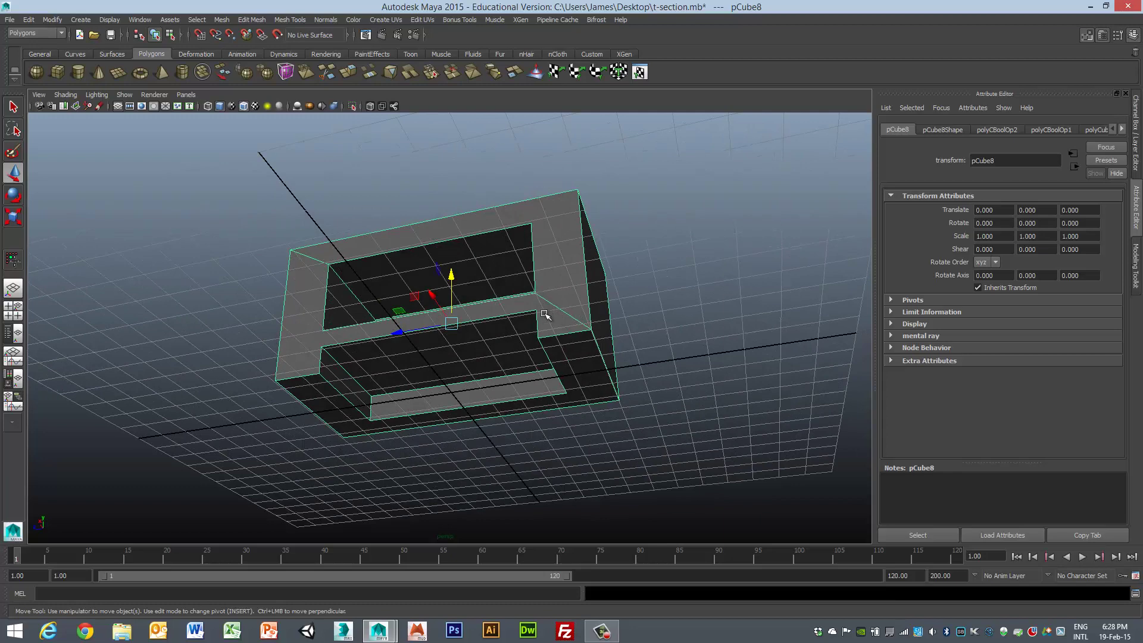
right_drag(545, 315, 542, 324)
click(420, 328)
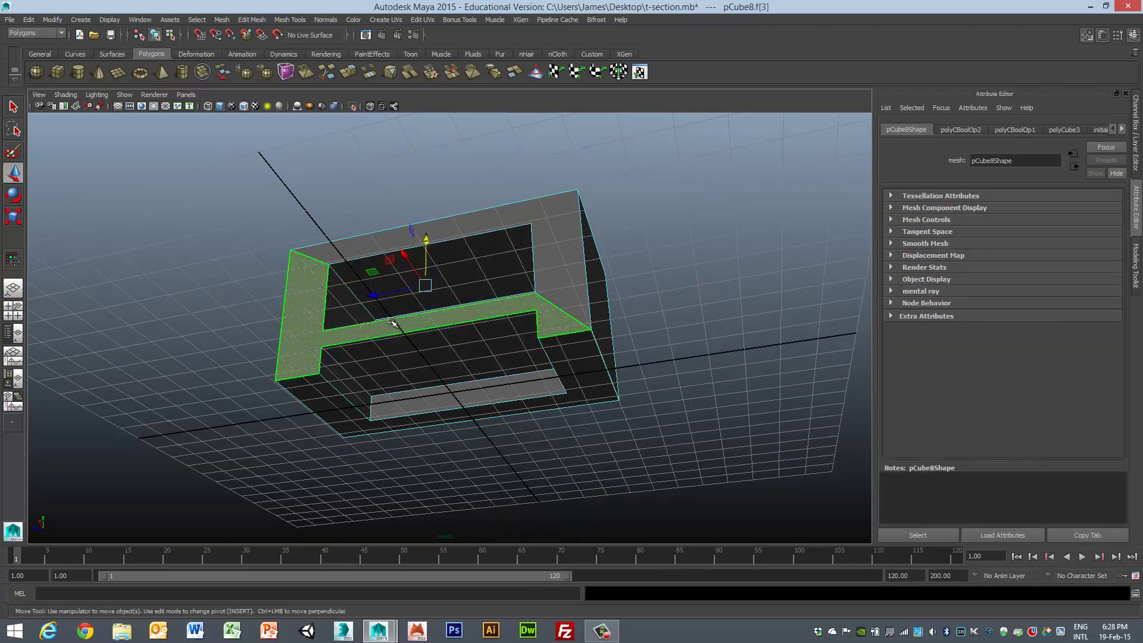
alt+drag(396, 324, 421, 344)
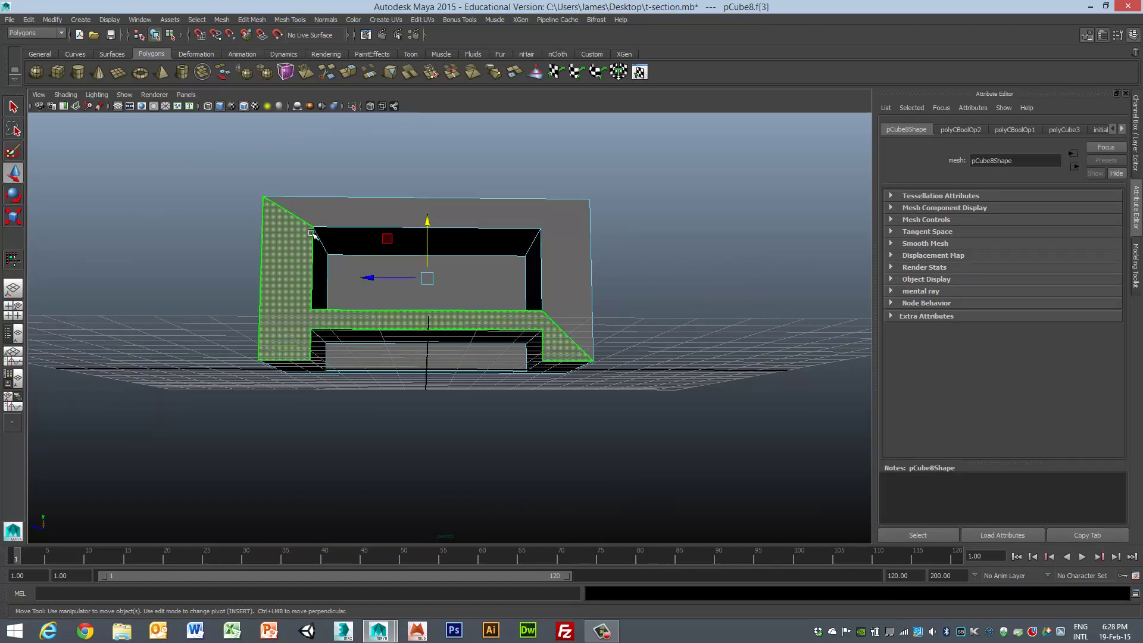
right_click(460, 221)
click(490, 215)
right_click(506, 206)
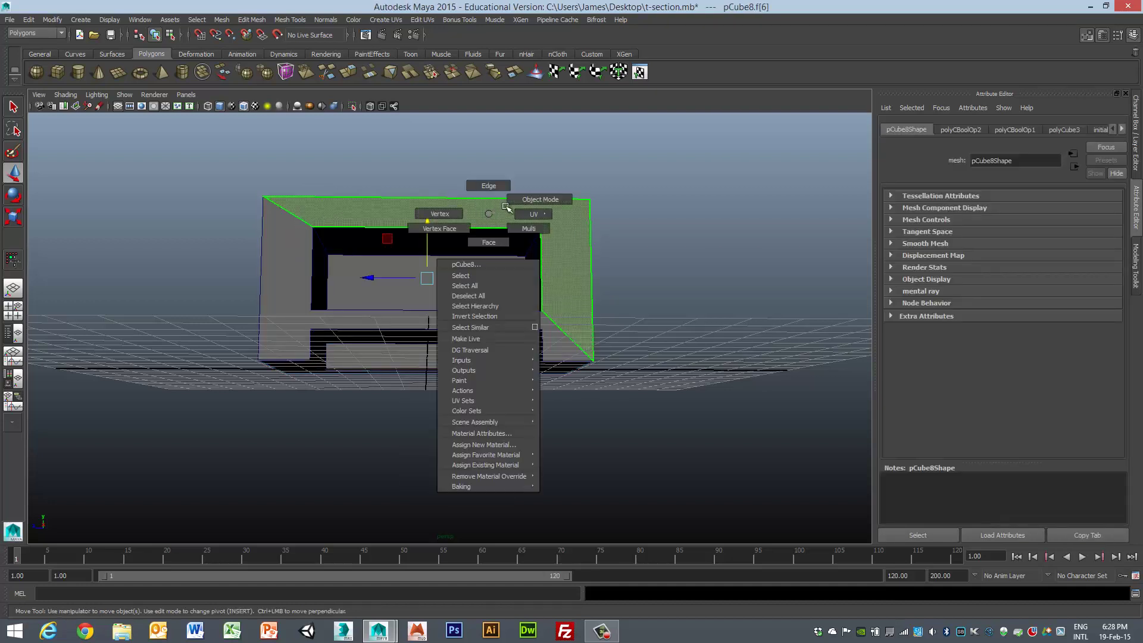
click(511, 203)
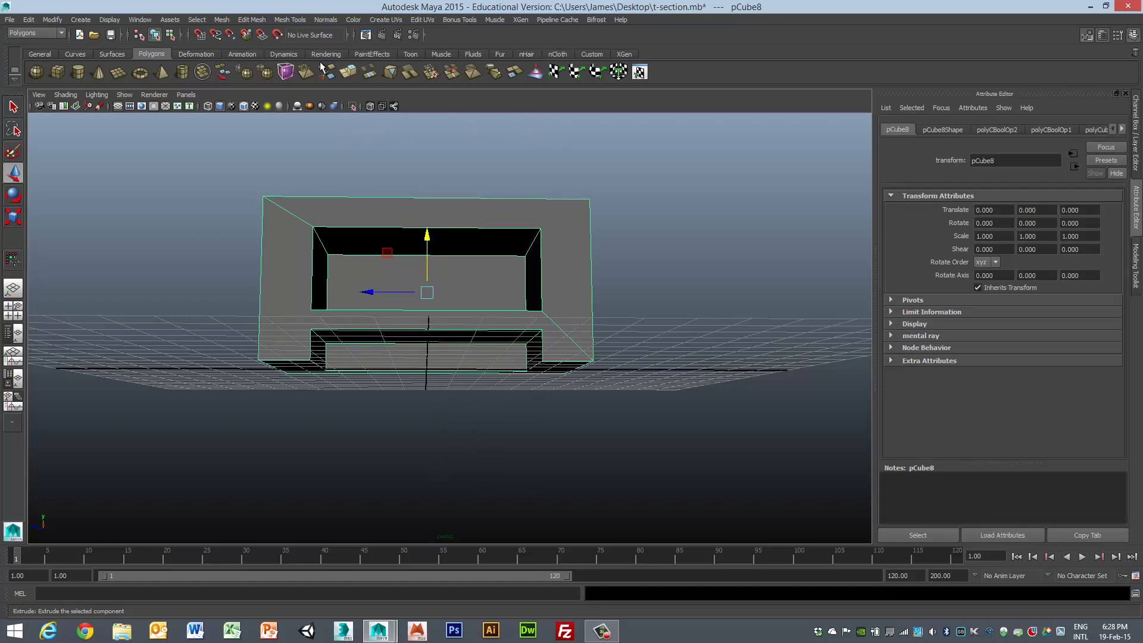
Step: With the Multi-Cut tool, cut edges from the opening's lower corners out to the side edges
click(293, 19)
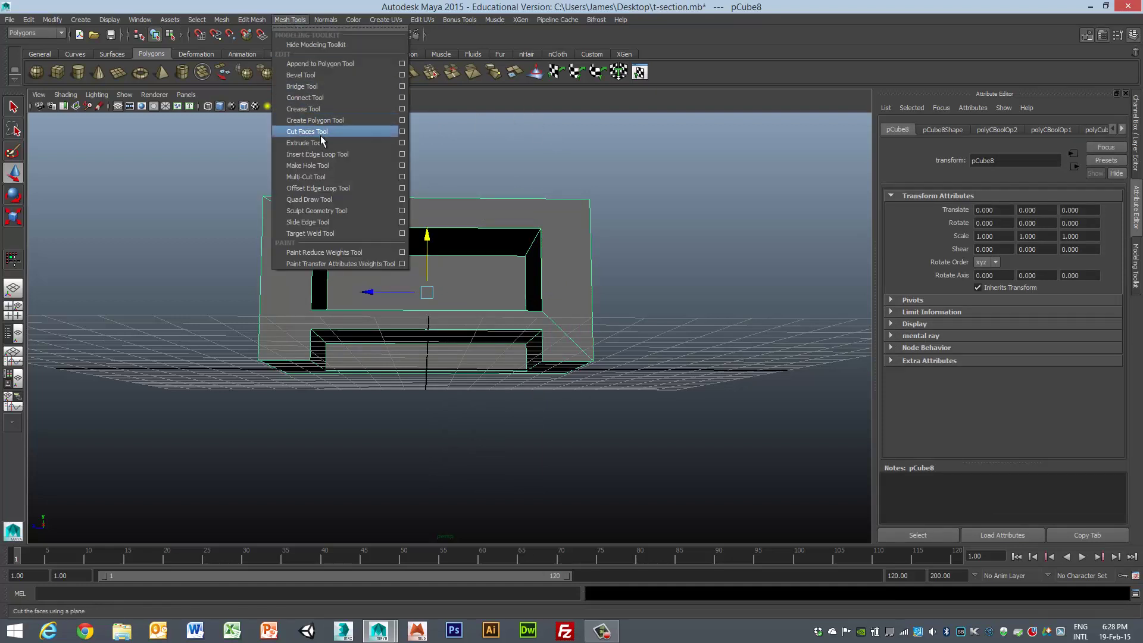
click(341, 177)
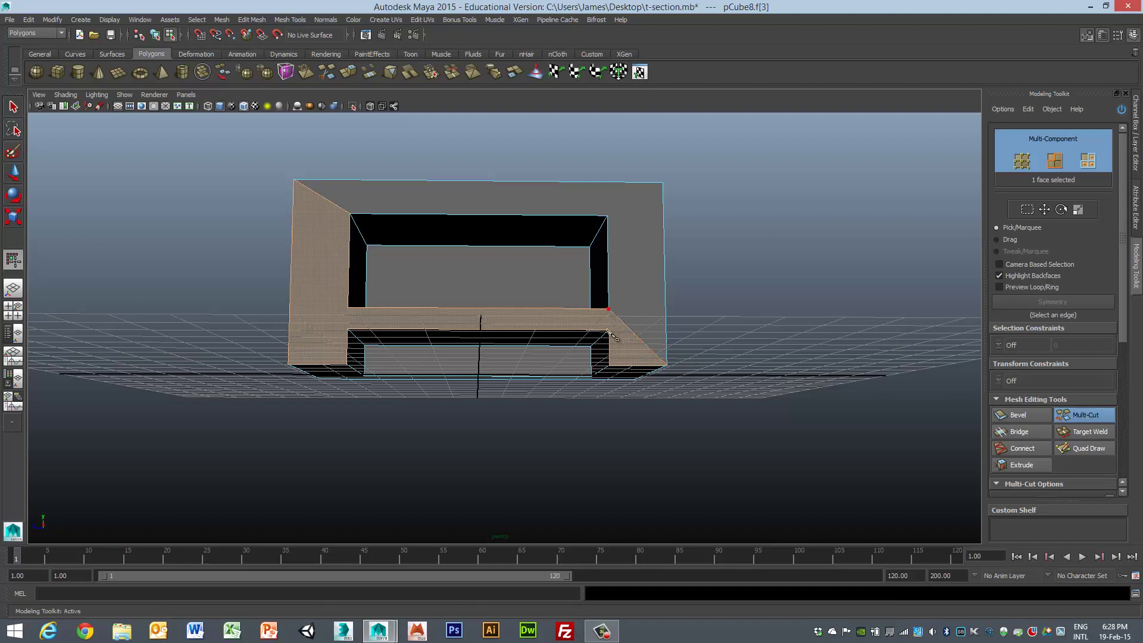
click(609, 309)
right_click(614, 342)
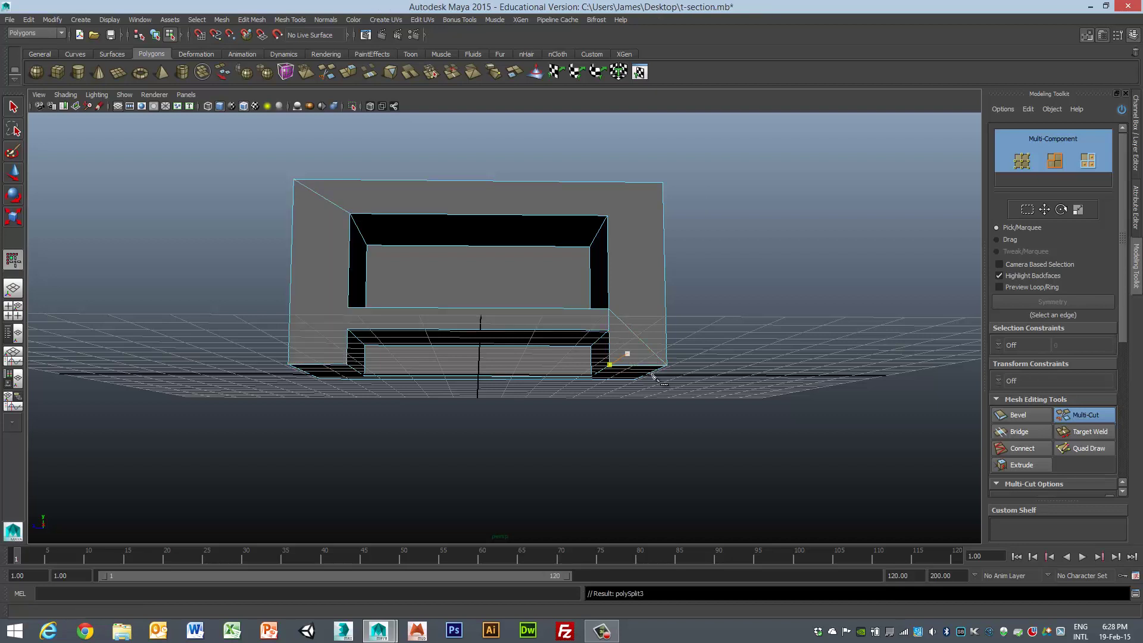
click(348, 328)
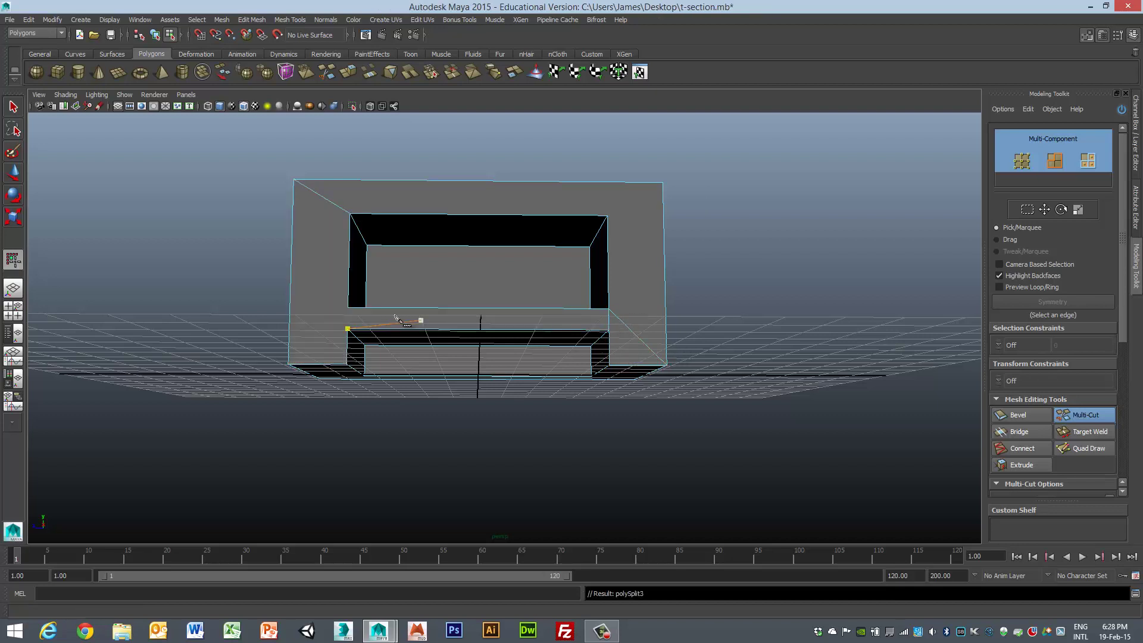
click(348, 307)
right_click(349, 328)
Step: Cut vertical edges from the opening's top-left and top-right corners up to the top edge
click(351, 216)
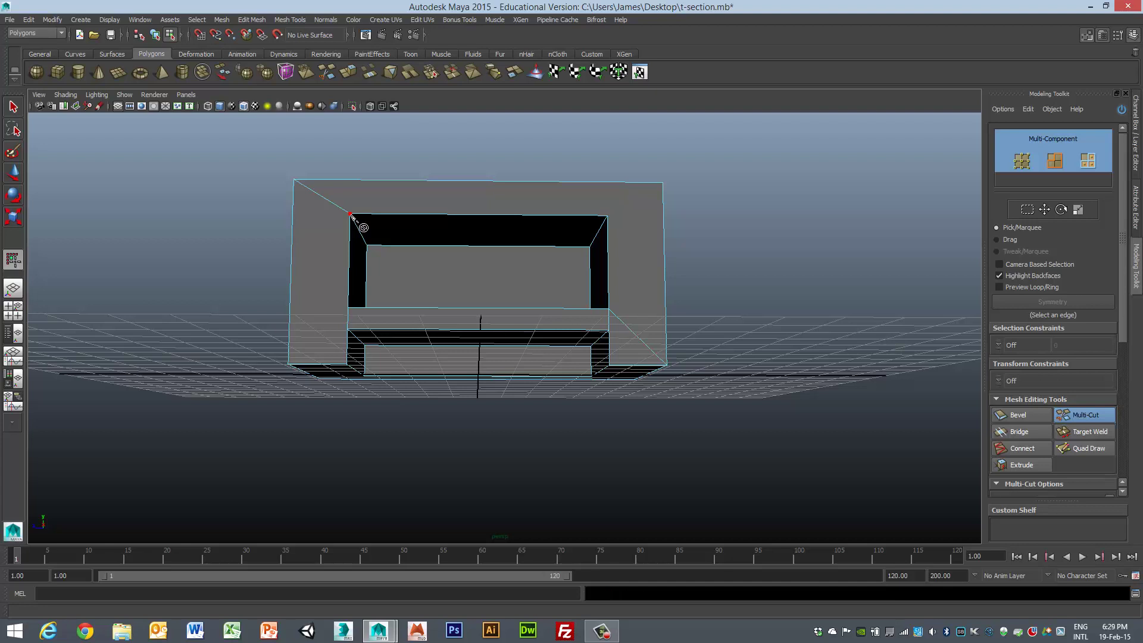
click(352, 181)
right_click(350, 184)
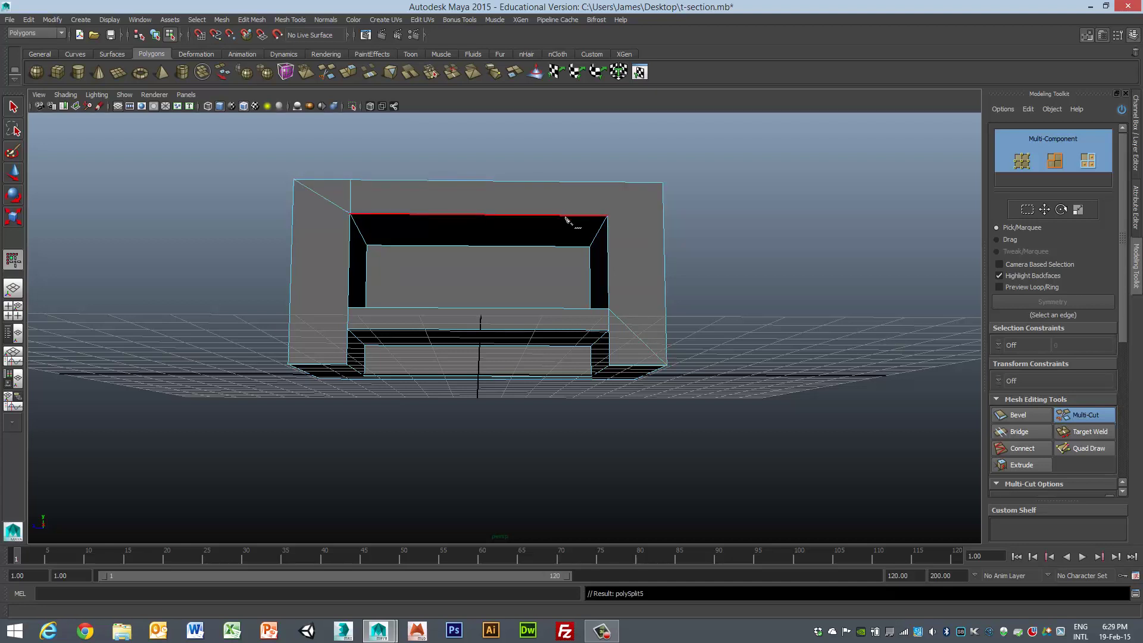
click(603, 203)
click(607, 183)
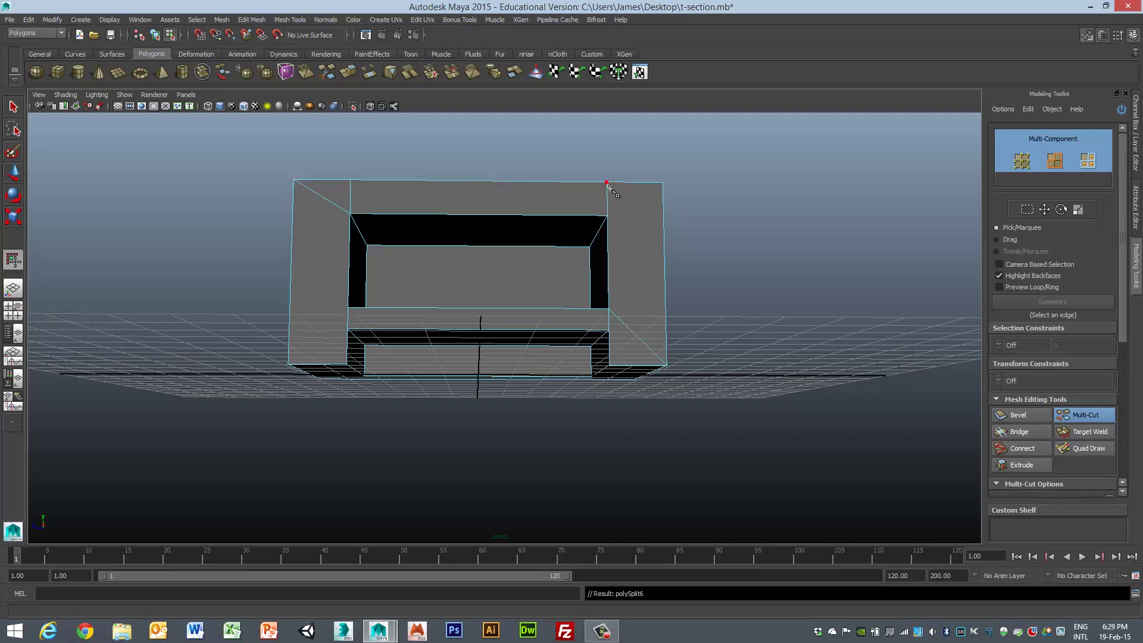
right_drag(603, 266, 605, 245)
Step: Leave Multi-Cut, delete the lower-right diagonal edge, and orbit to inspect the cabinet front
click(621, 321)
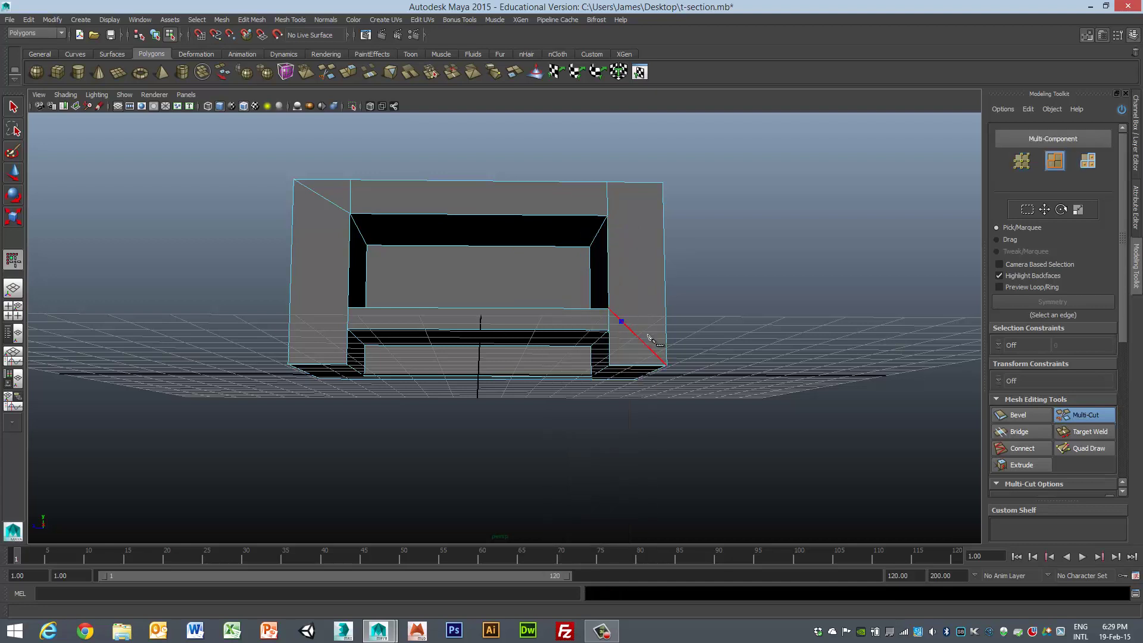
key(q)
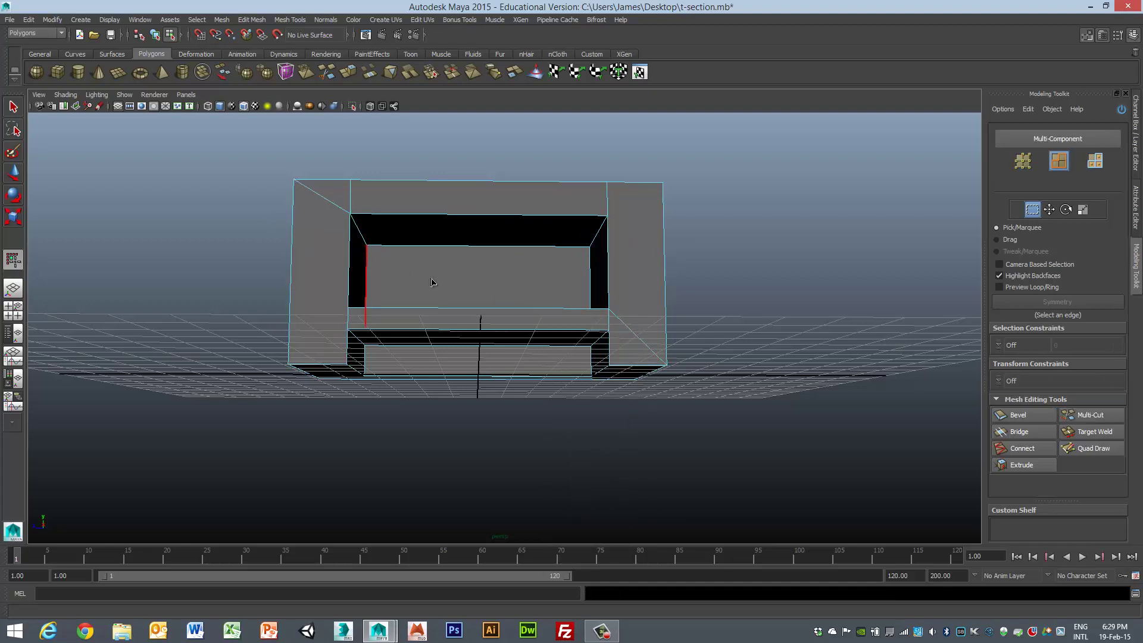
key(q)
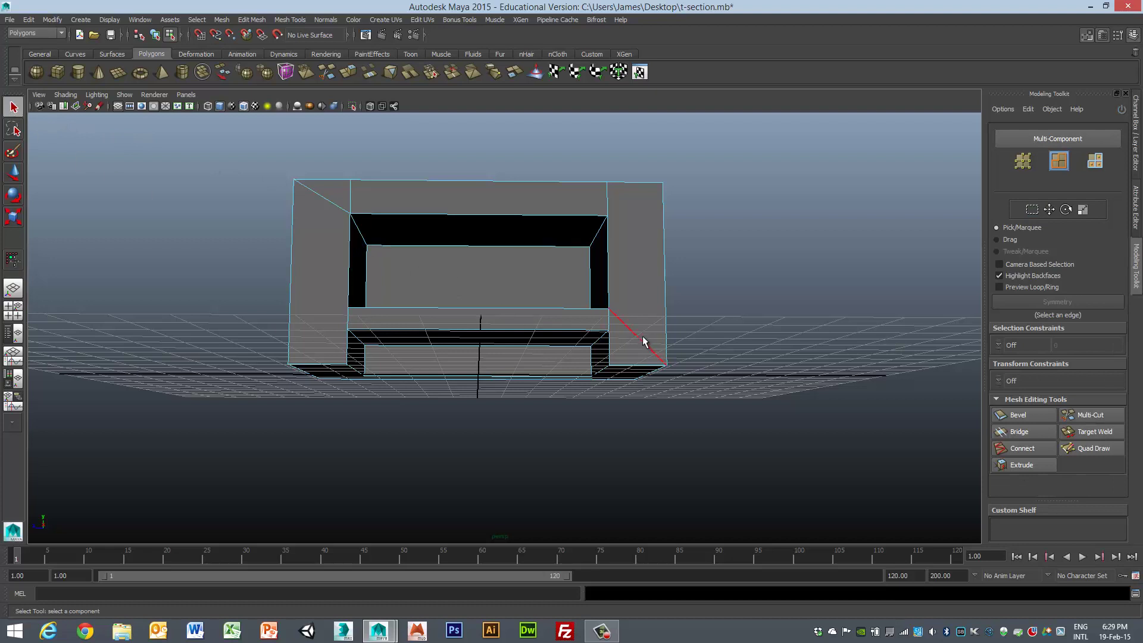
click(629, 332)
key(Delete)
alt+drag(720, 312, 486, 252)
alt+drag(366, 249, 234, 327)
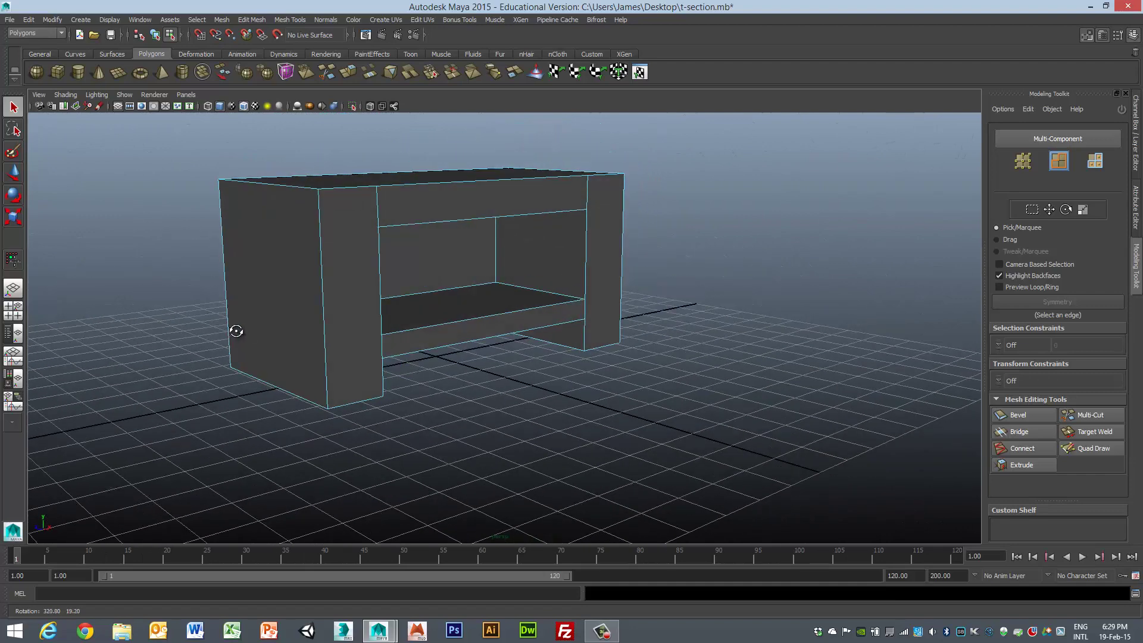
scroll(567, 341, up, 3)
scroll(567, 347, down, 3)
alt+drag(538, 367, 457, 245)
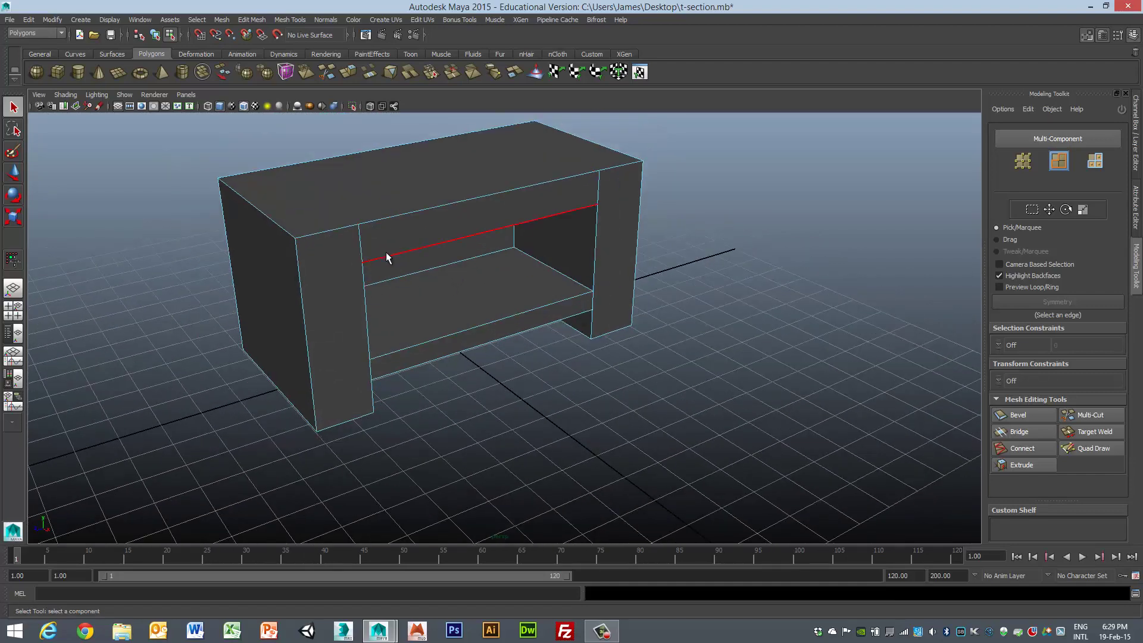